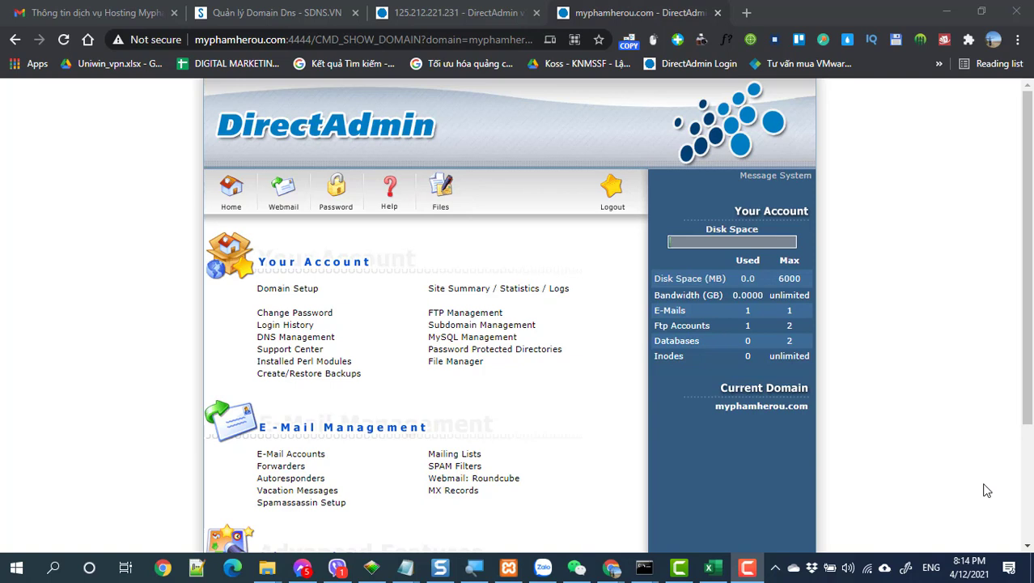
Show the open File Explorer window thumbnails from the taskbar
left_click(267, 572)
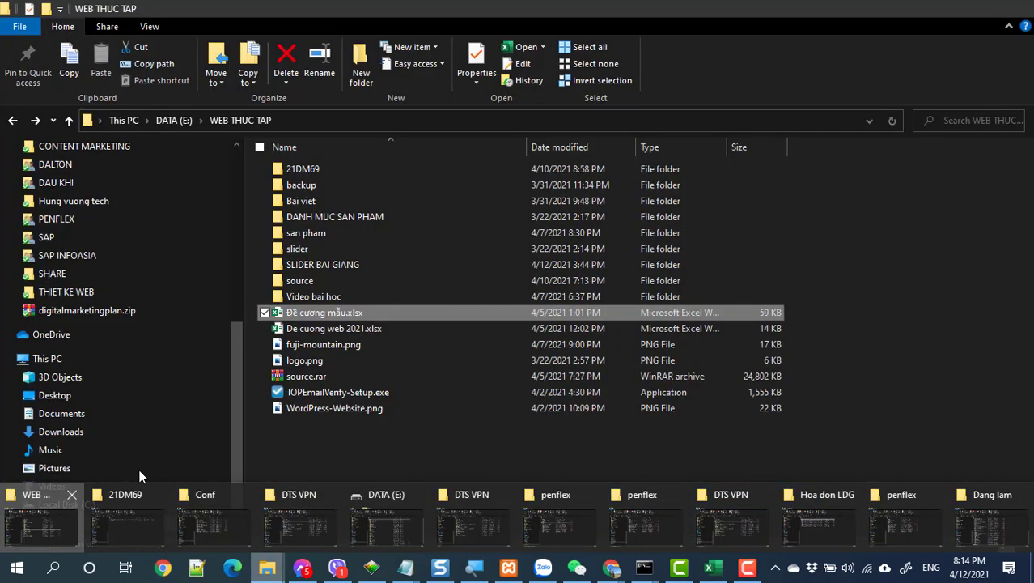
Open the DATA (E:) > WEB THUC TAP > backup > upload hosting folder
left_click(50, 528)
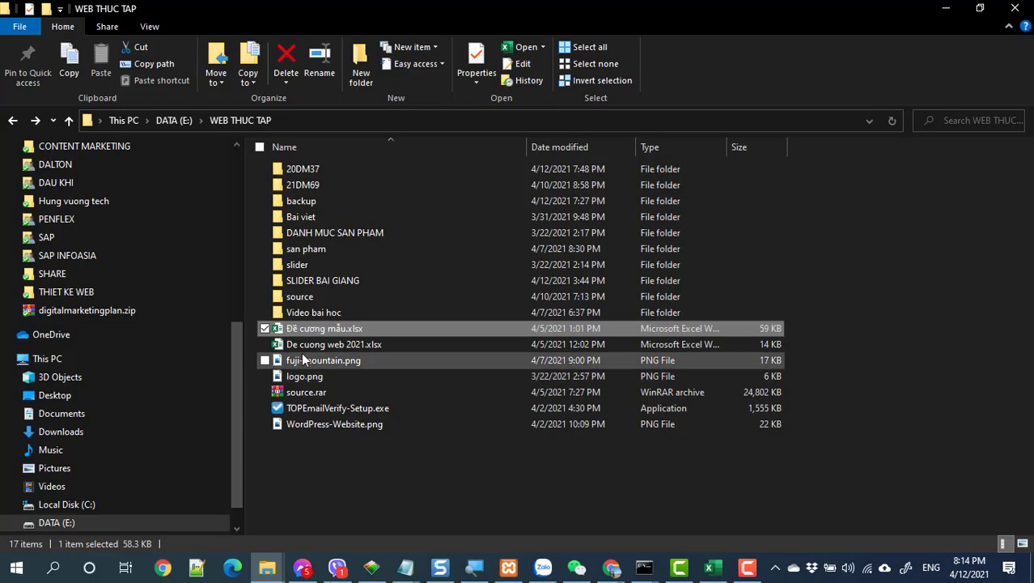
double_click(306, 169)
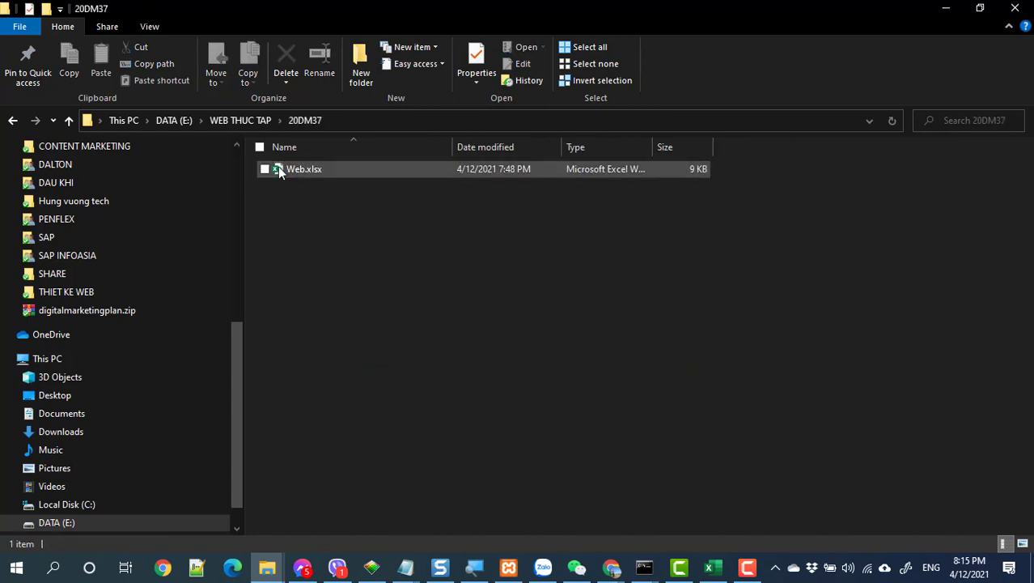
left_click(235, 120)
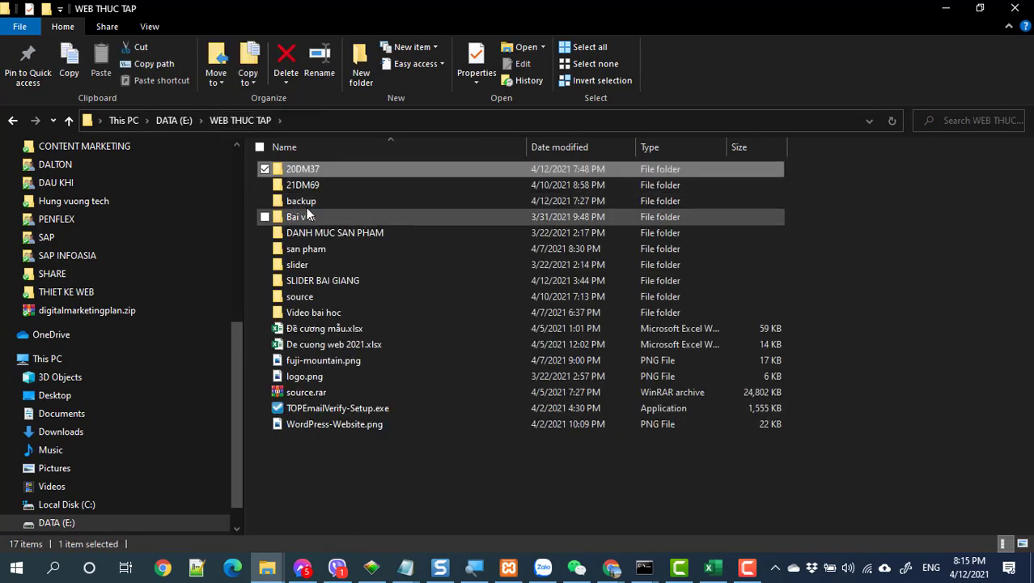
double_click(306, 207)
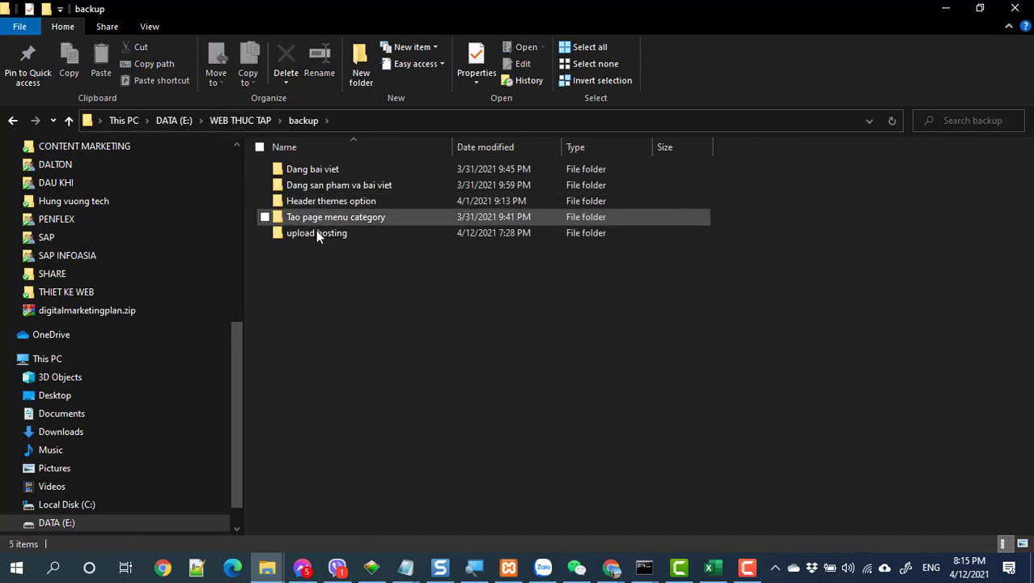
left_click(317, 235)
double_click(317, 236)
Check the backup zip and installer.php, then return to the DirectAdmin page in Chrome
left_click_drag(317, 234, 742, 159)
double_click(452, 147)
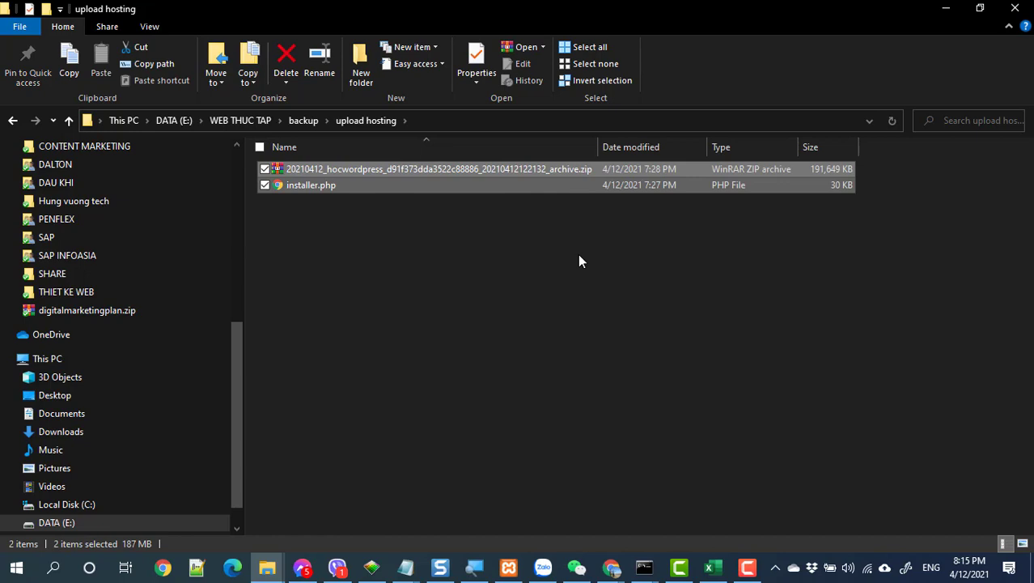
left_click(543, 268)
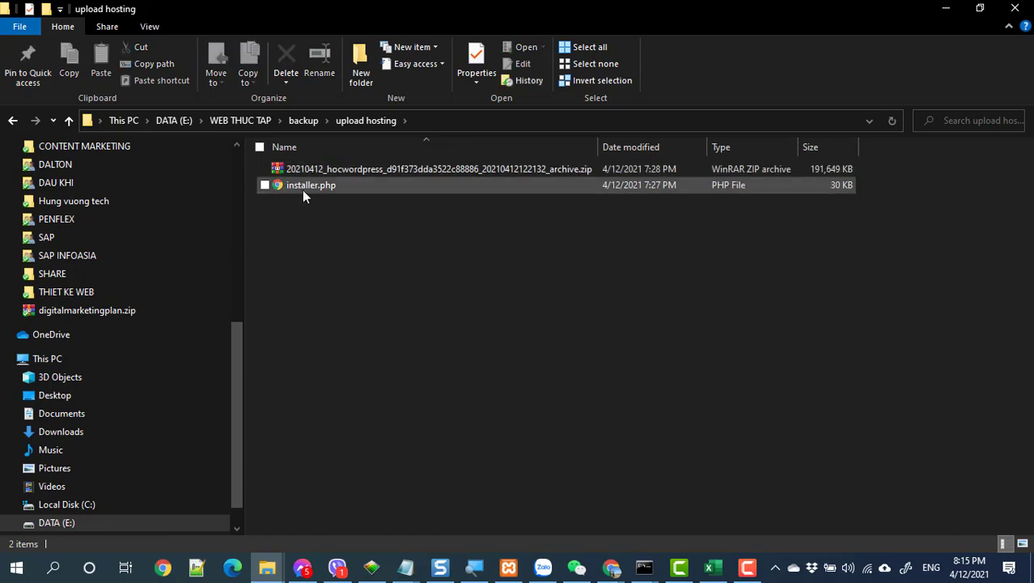
left_click(320, 169)
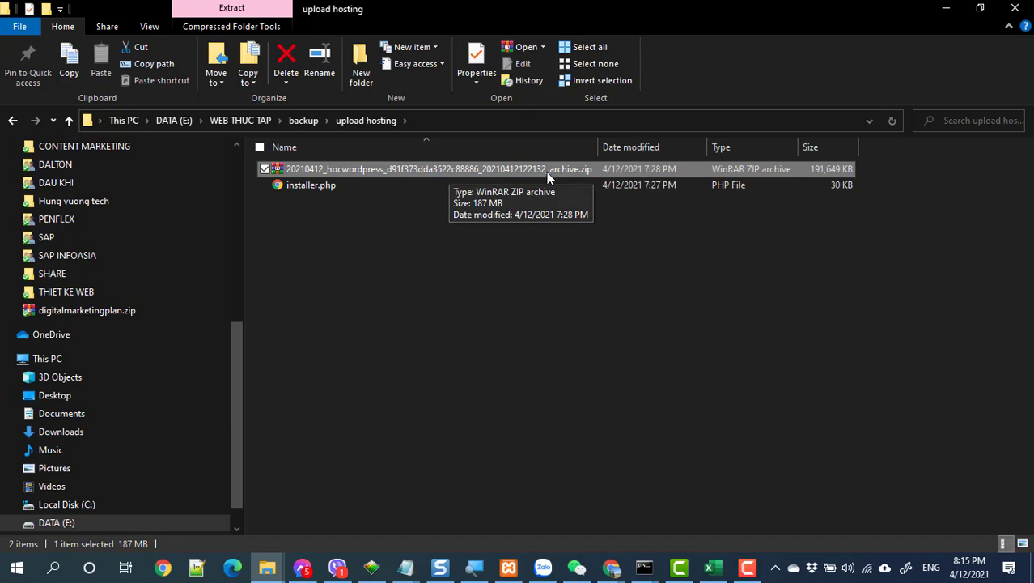
left_click(901, 341)
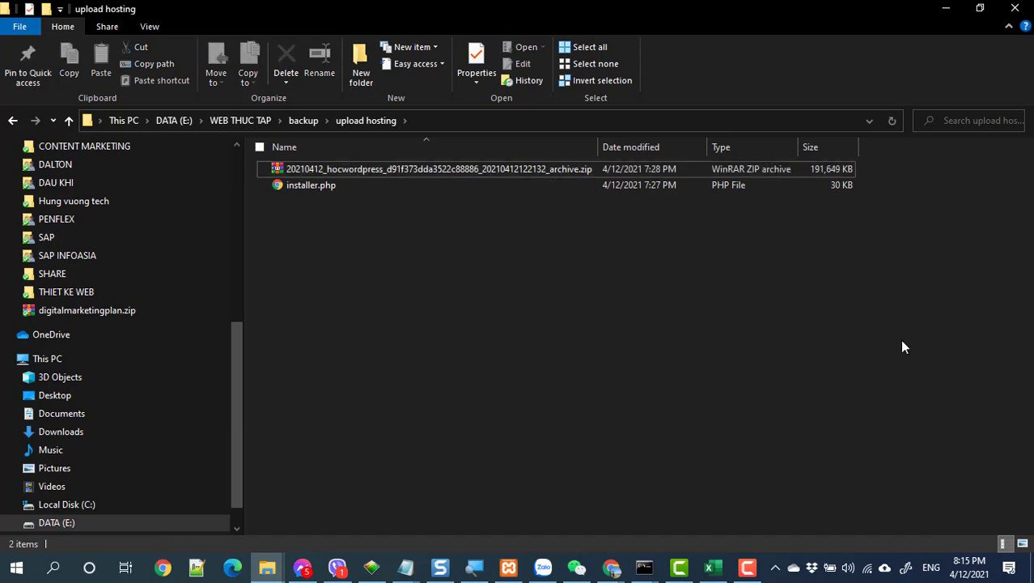
left_click(612, 567)
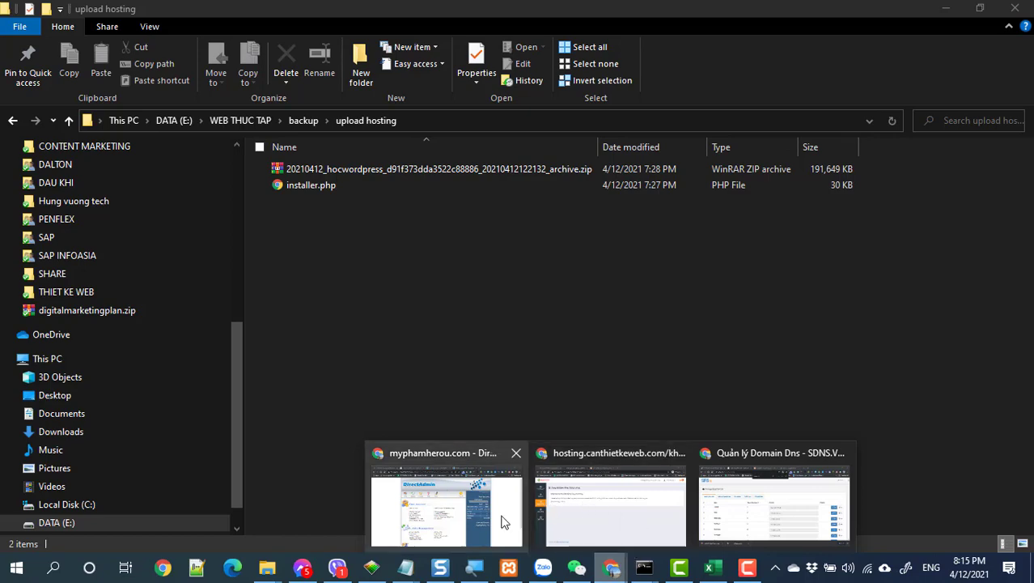
left_click(463, 525)
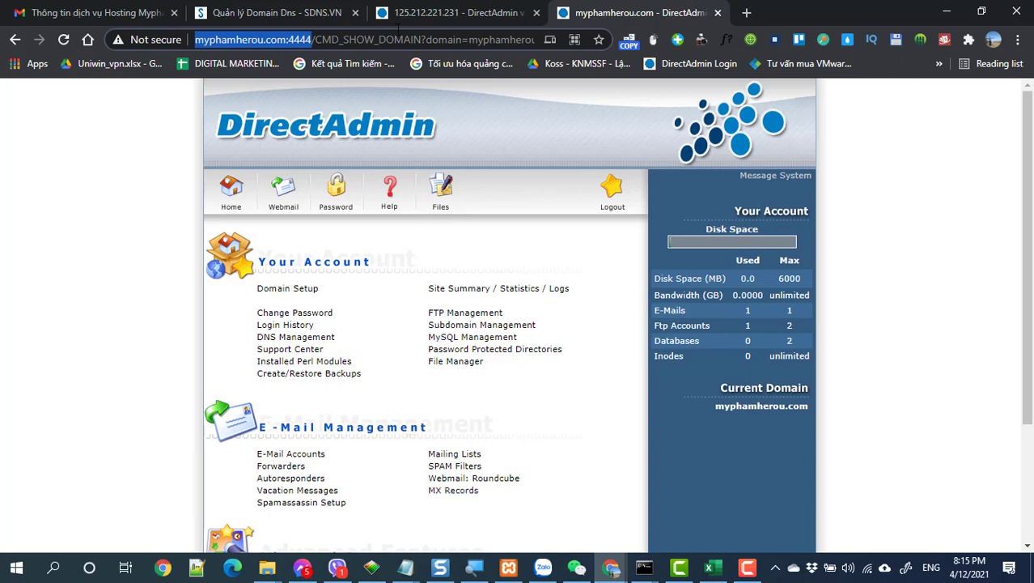
Close the SDNS.VN DNS records tab and return to the 125.212.221.231 DirectAdmin tab
left_click(339, 18)
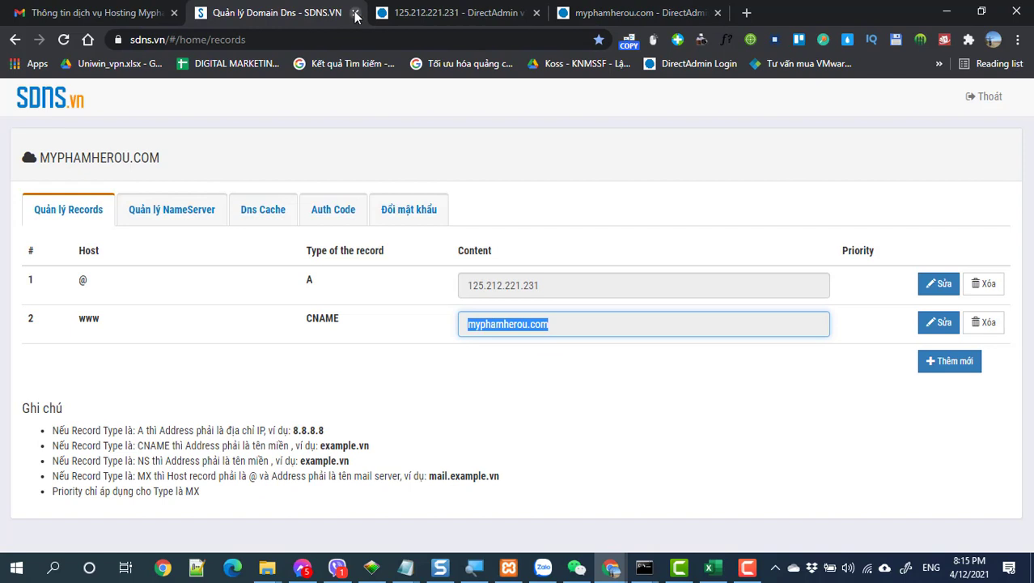
left_click(355, 13)
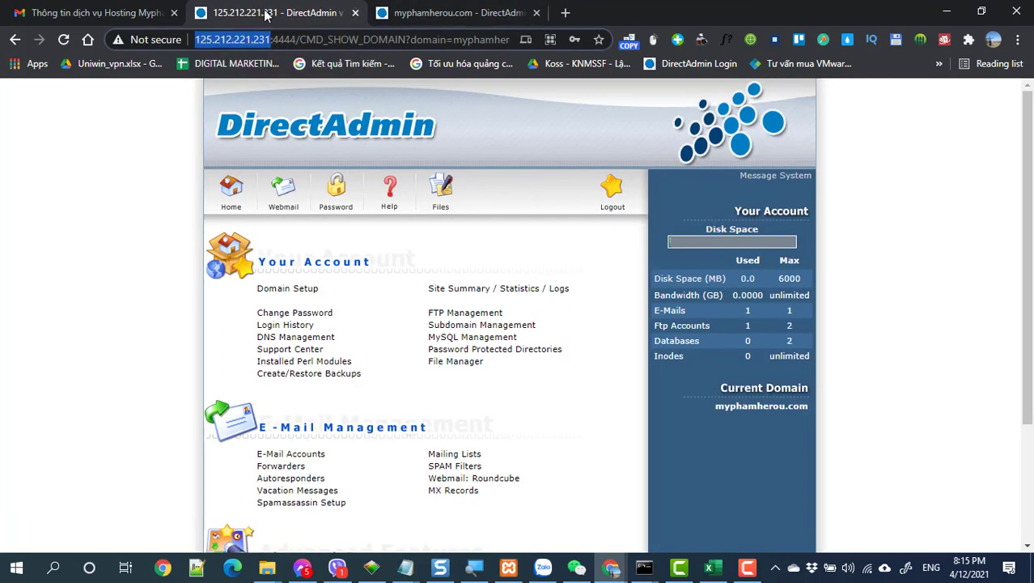
left_click_drag(299, 38, 195, 38)
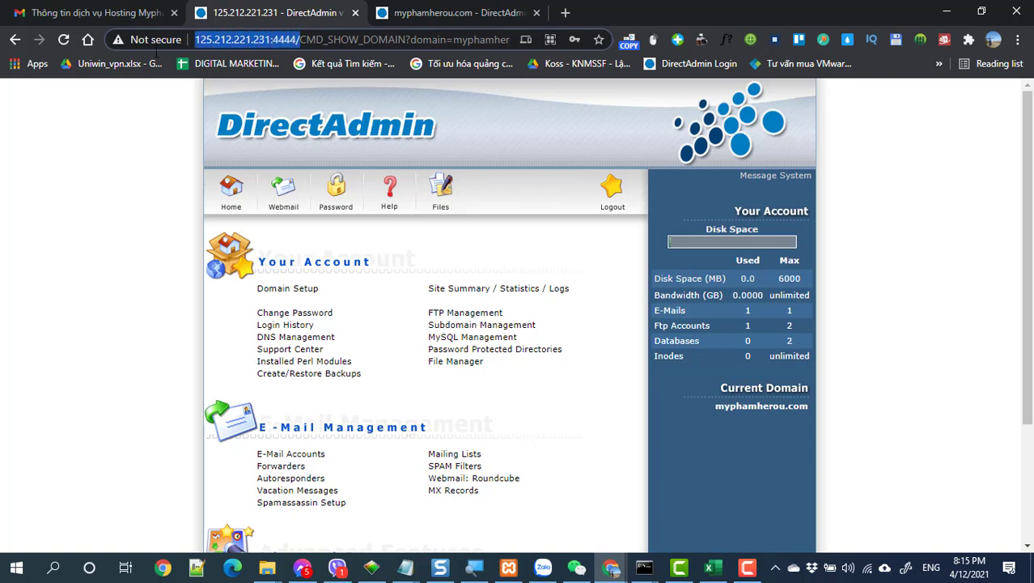
left_click(371, 16)
left_click(321, 14)
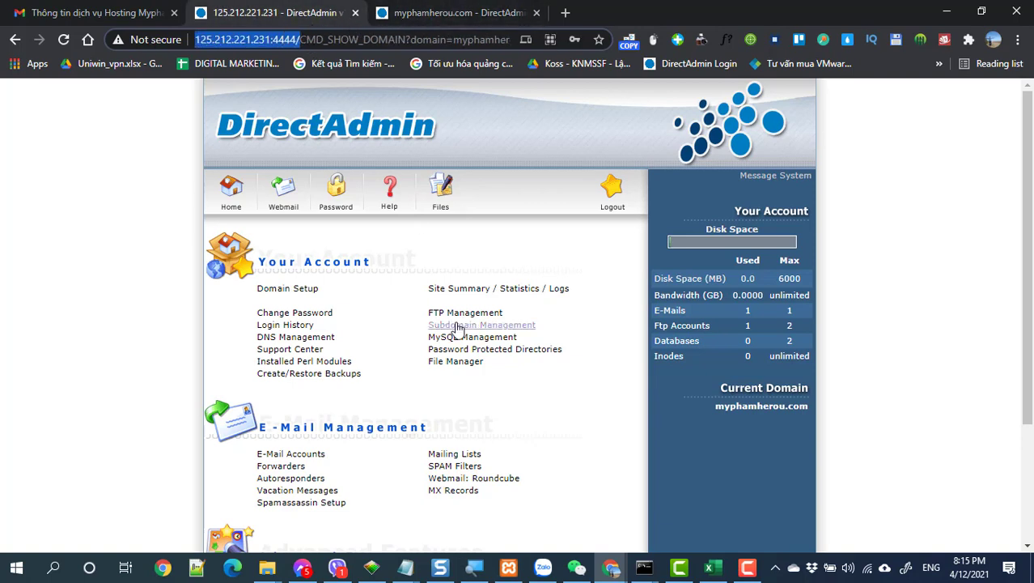
Browse File Manager to /domains/myphamherou.com/public_html and review its files
left_click(440, 192)
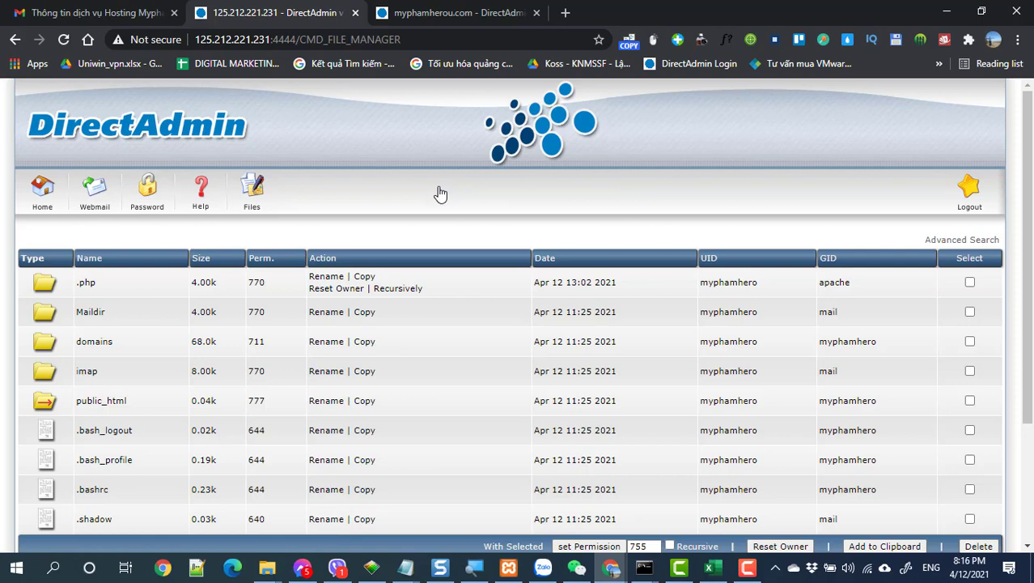
left_click(107, 408)
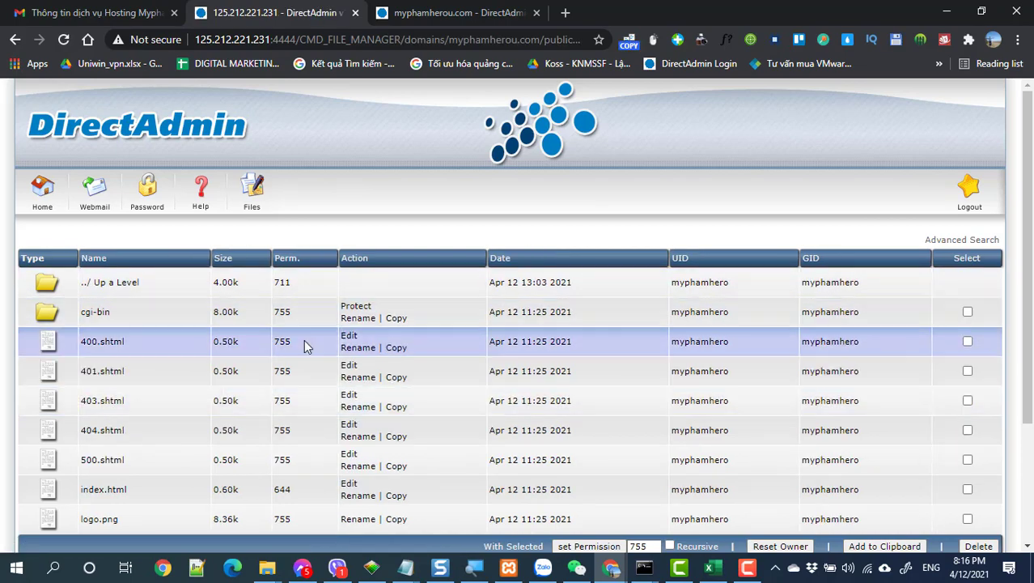
scroll(306, 348, "down", 2)
scroll(320, 363, "up", 2)
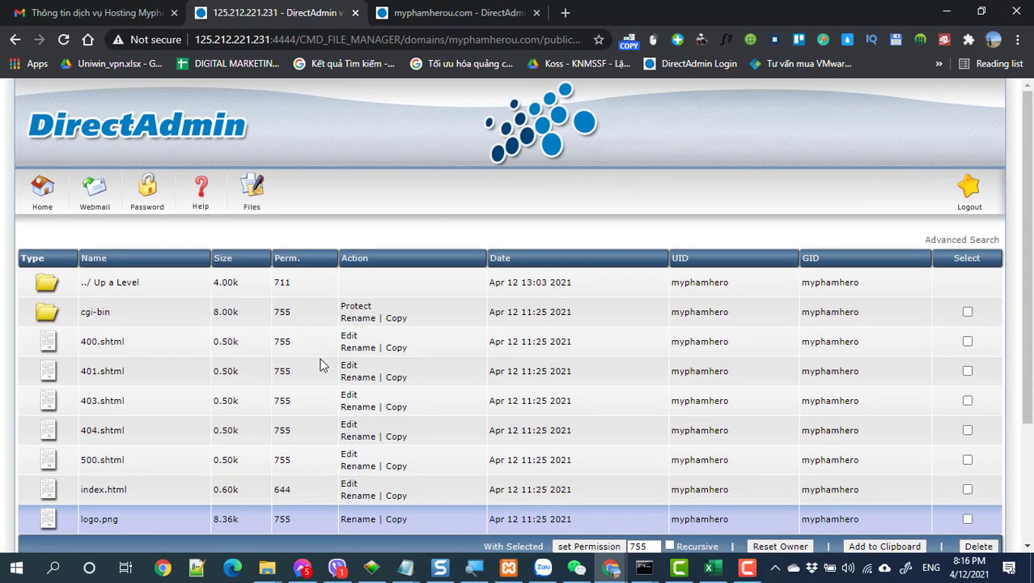
scroll(124, 291, "down", 2)
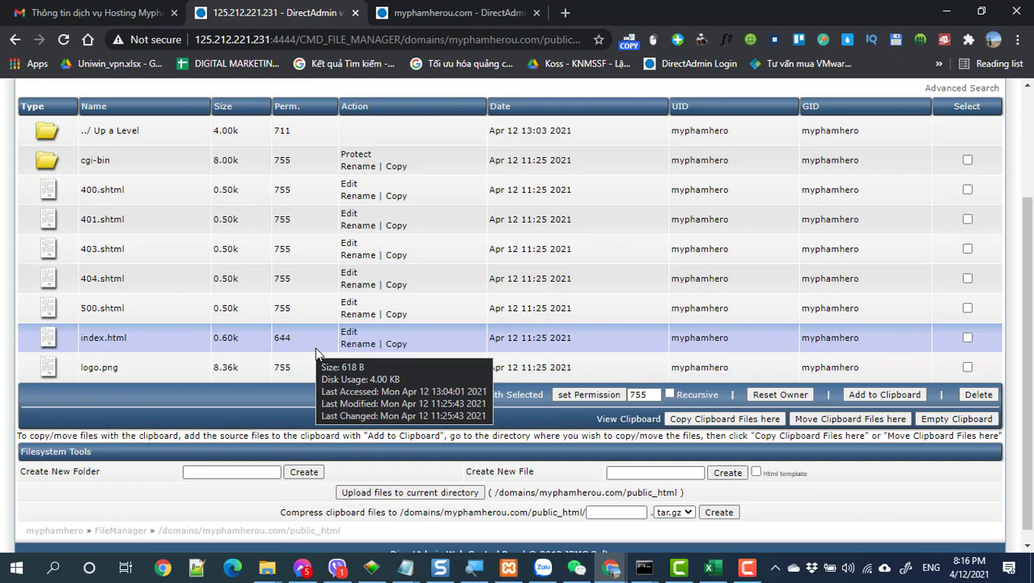
scroll(316, 354, "up", 1)
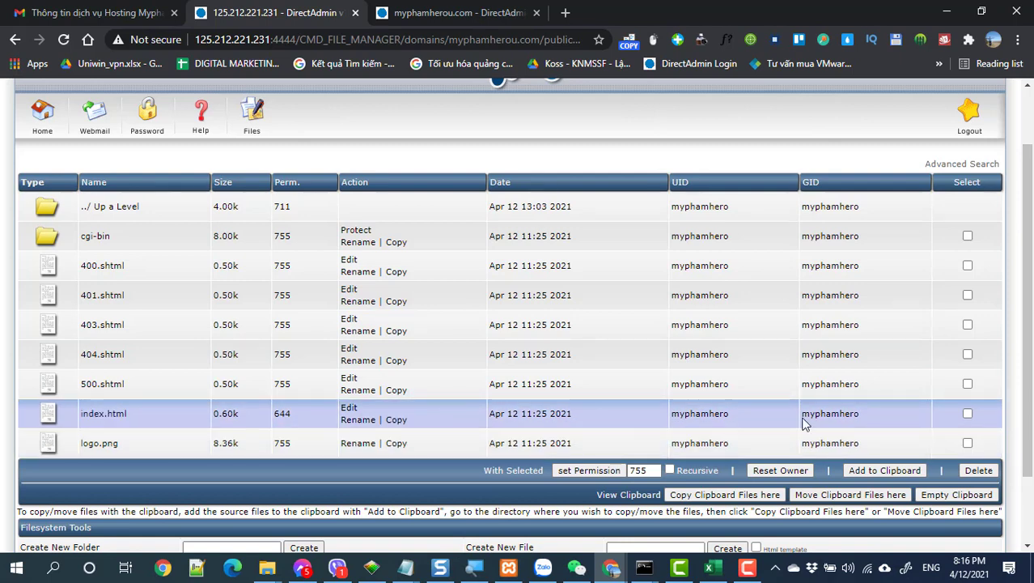
Select all files and folders in public_html and confirm their deletion
left_click(967, 415)
left_click(967, 183)
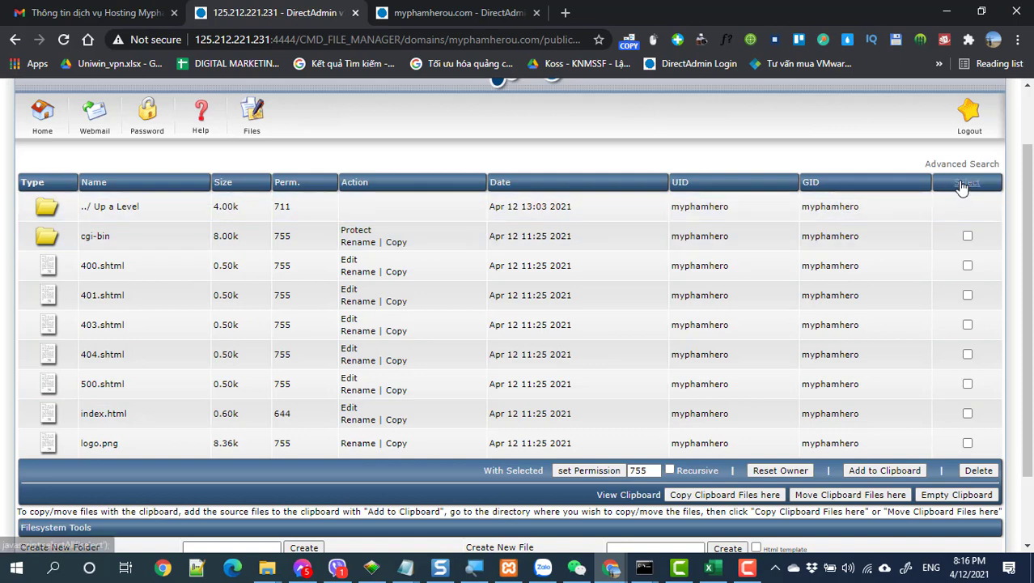
left_click(978, 471)
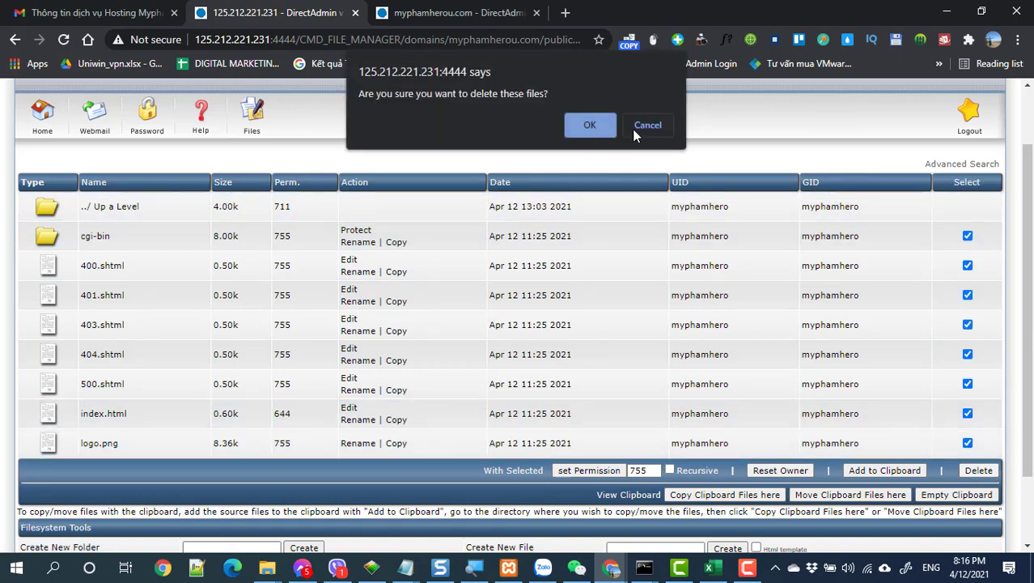
left_click(648, 126)
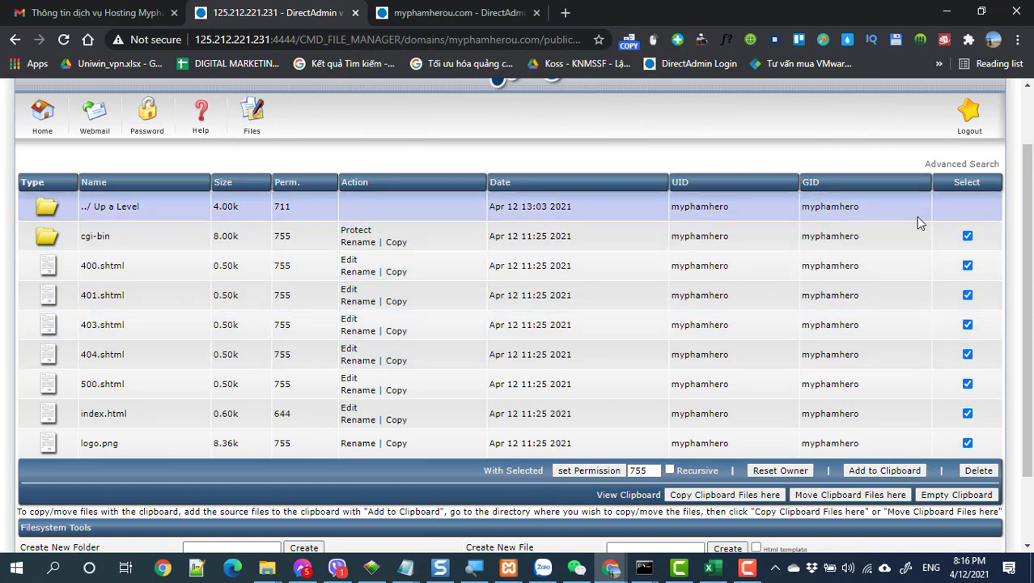
left_click_drag(419, 39, 384, 42)
left_click(535, 39)
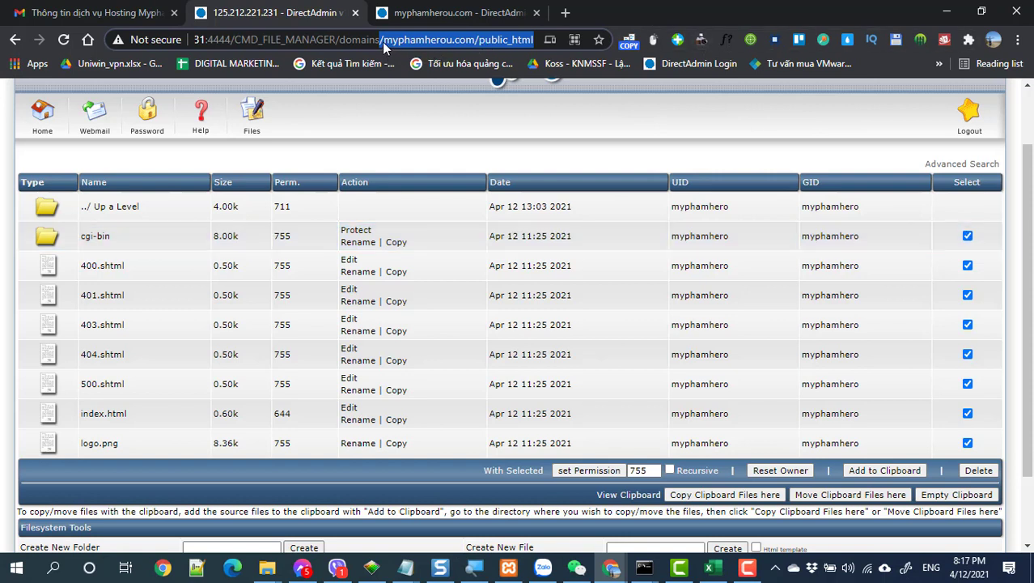
left_click_drag(382, 42, 536, 39)
left_click(967, 185)
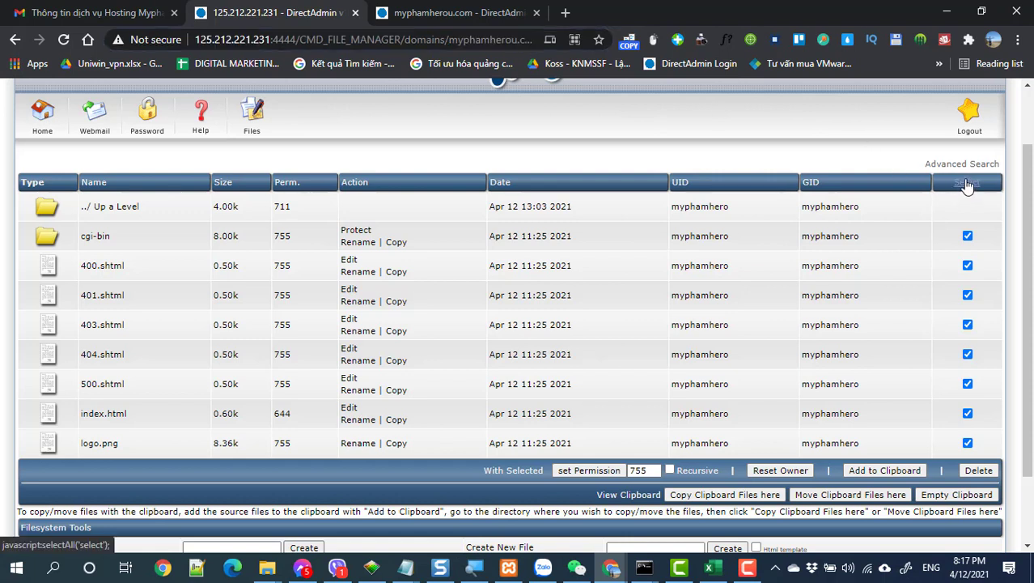
left_click(968, 185)
left_click(967, 185)
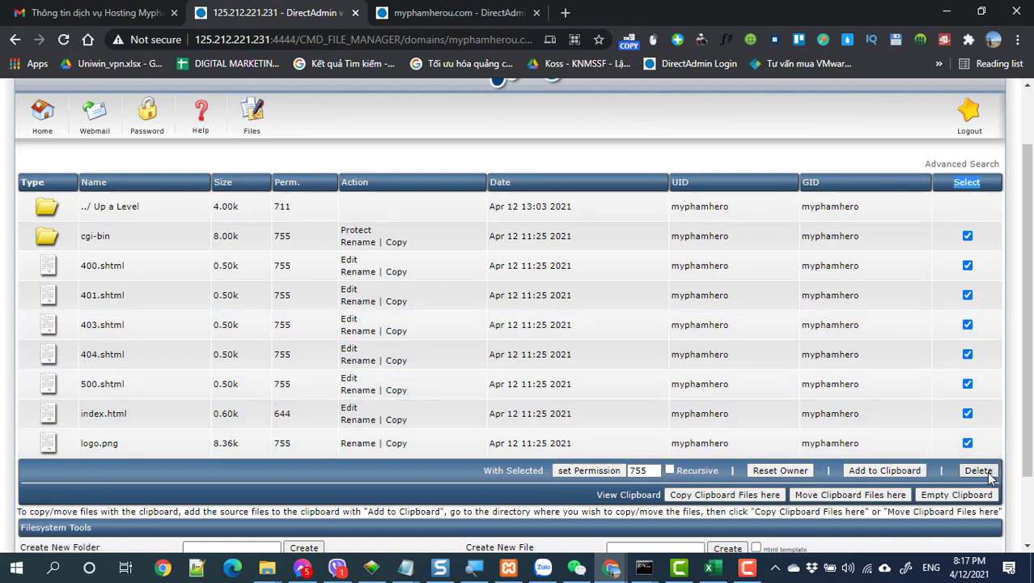
left_click(978, 470)
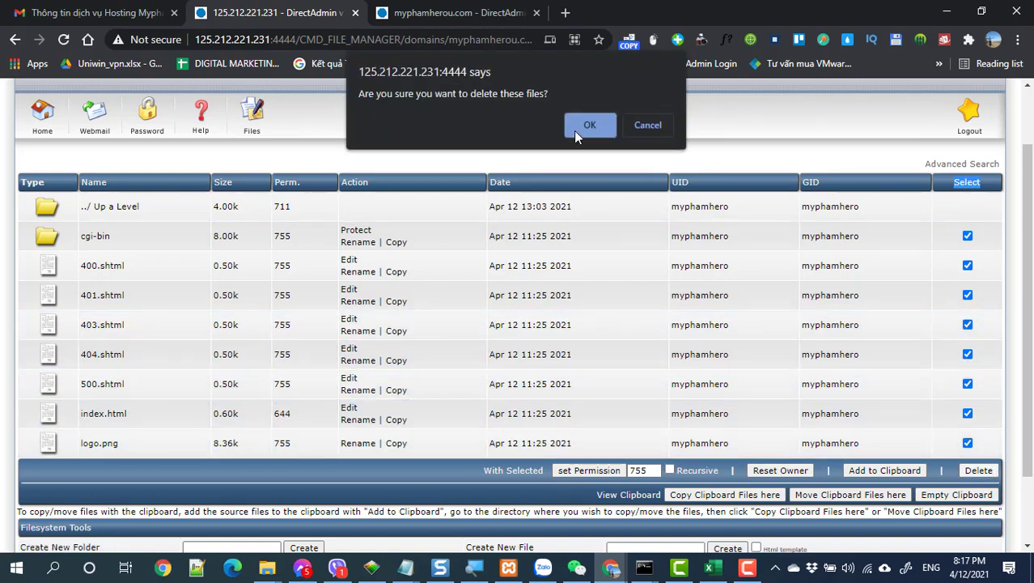
left_click(575, 133)
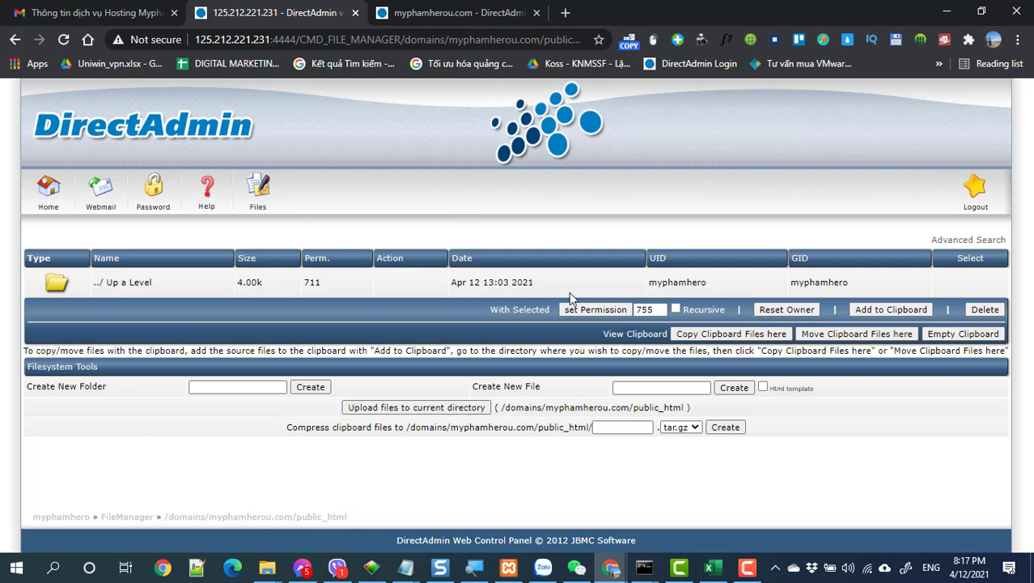
Choose installer.php from E:\WEB THUC TAP\backup\upload hosting as the first upload file
left_click(373, 409)
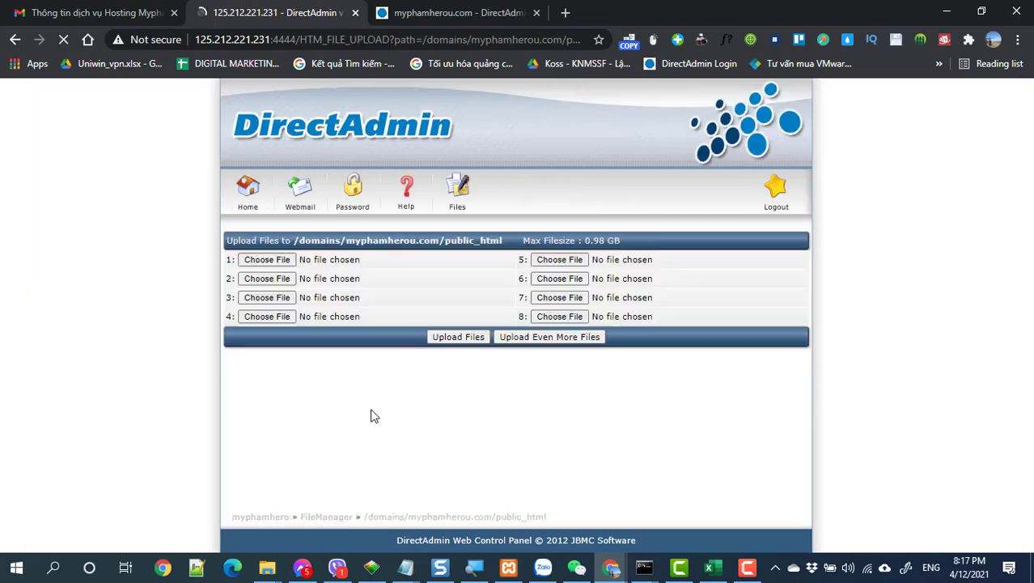
left_click(267, 261)
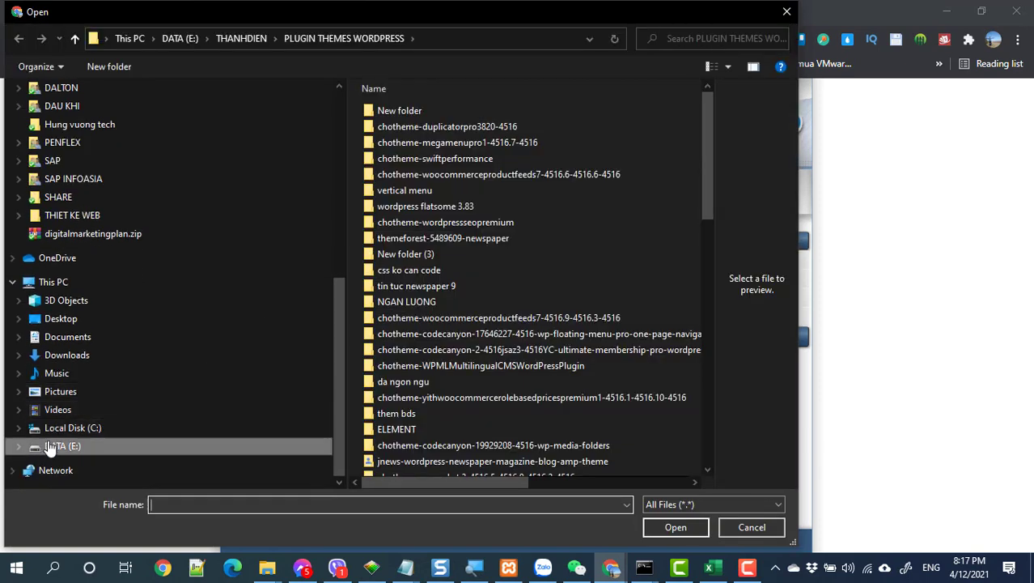
left_click(48, 448)
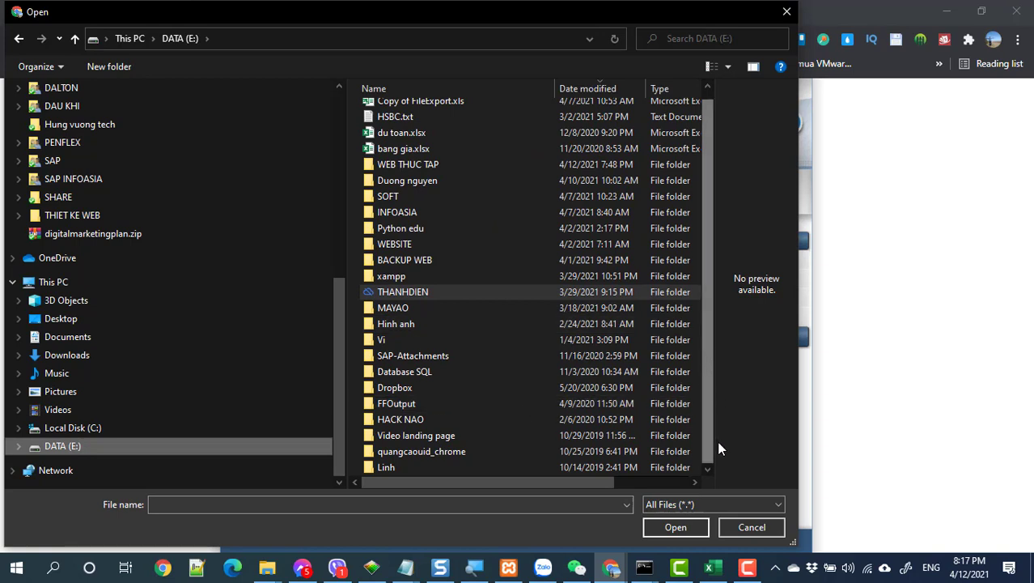
scroll(458, 361, "up", 1)
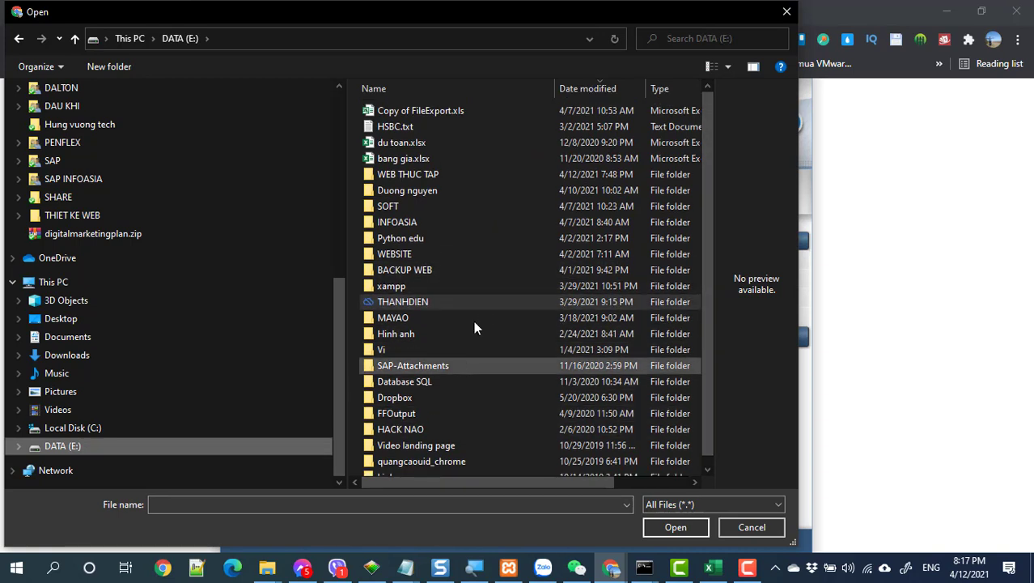
scroll(706, 323, "down", 1)
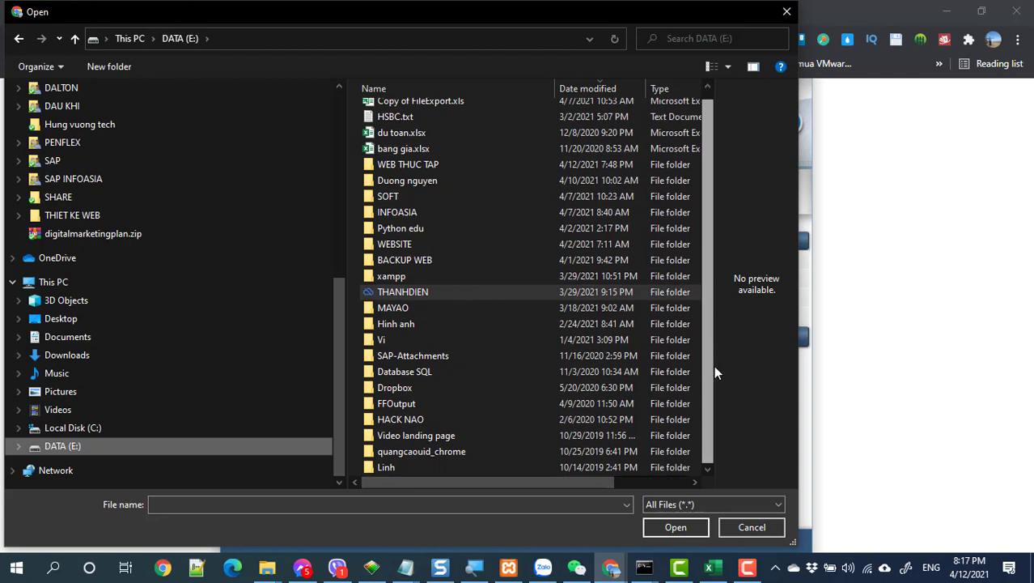
double_click(412, 167)
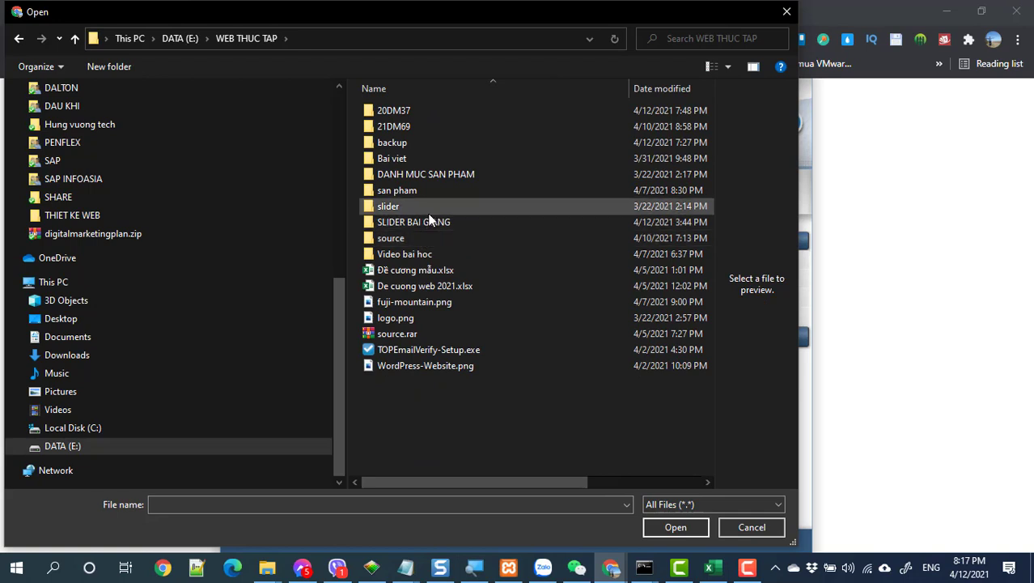
double_click(389, 143)
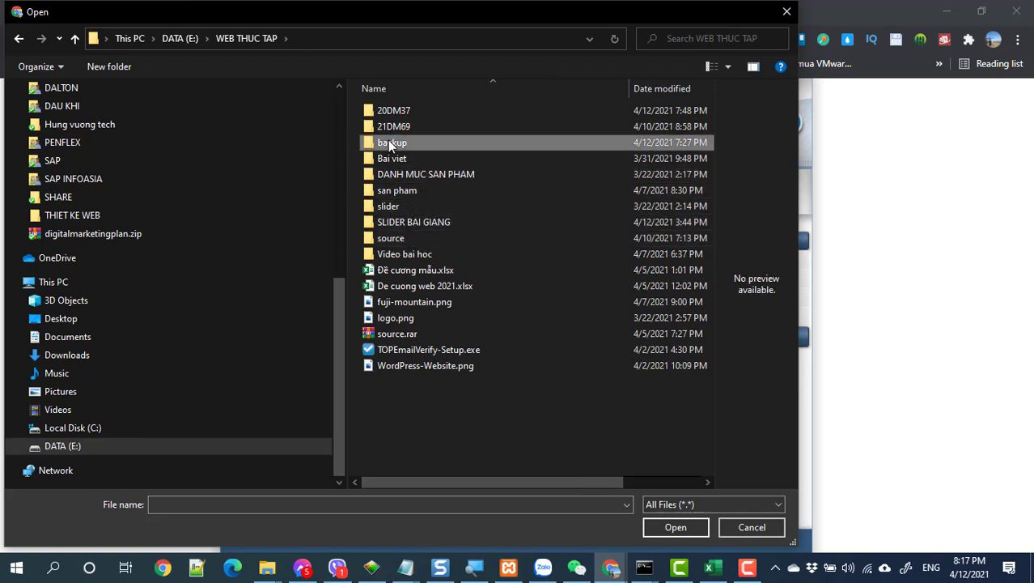
double_click(393, 175)
left_click(392, 131)
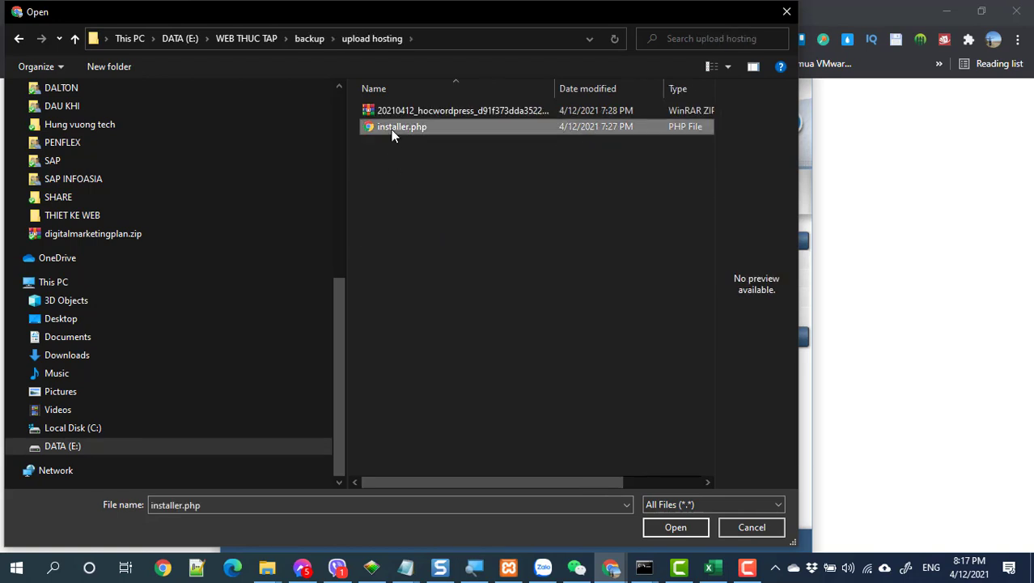
double_click(392, 131)
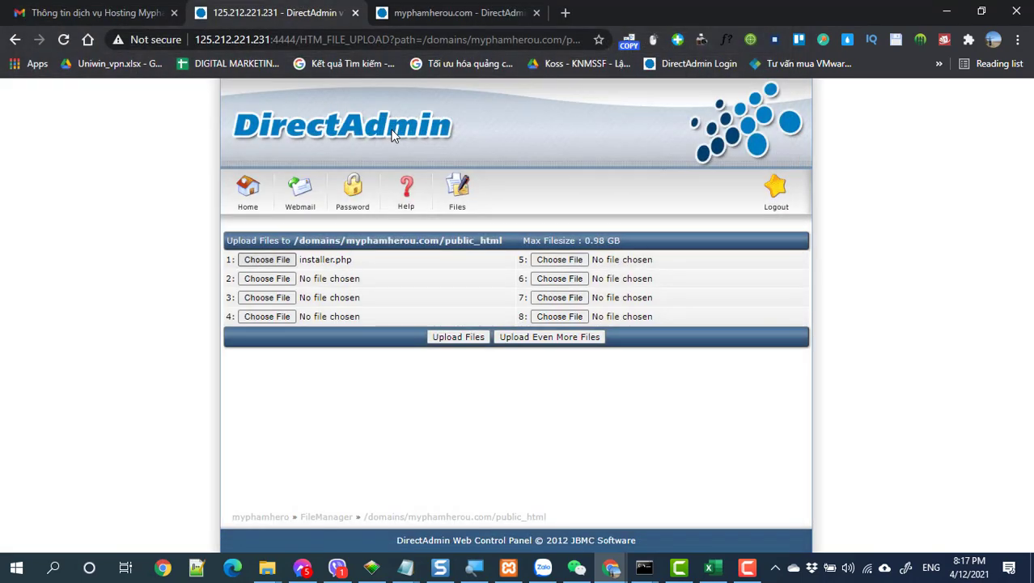
Add the backup archive zip, upload both files, and return to the public_html listing
left_click(267, 279)
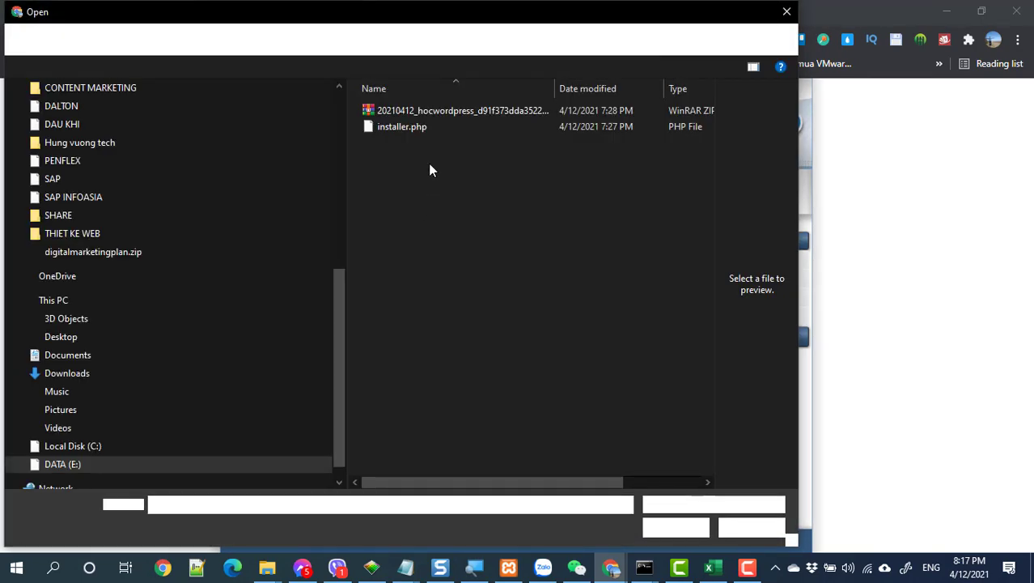
left_click(468, 109)
left_click(667, 527)
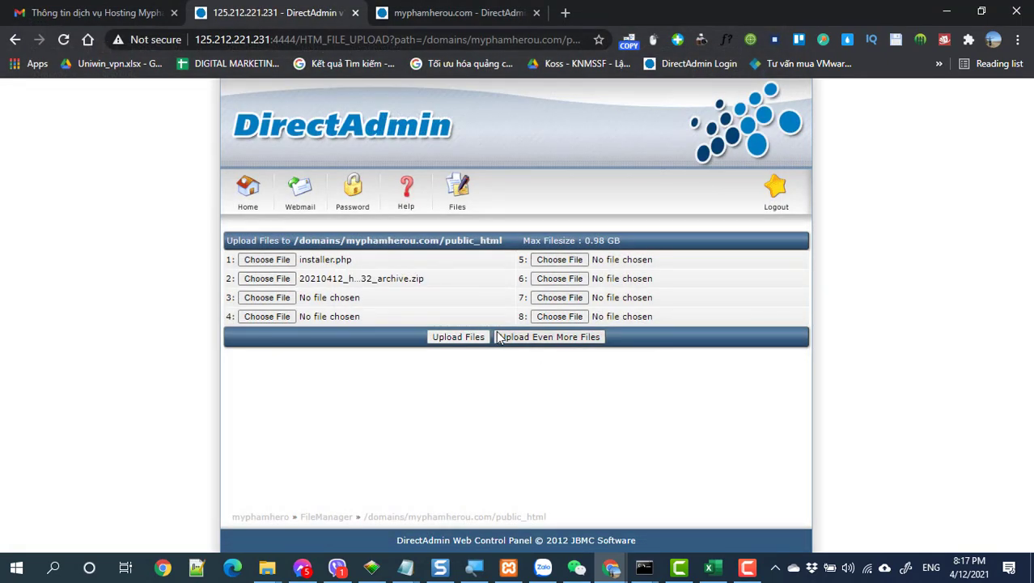
left_click(467, 339)
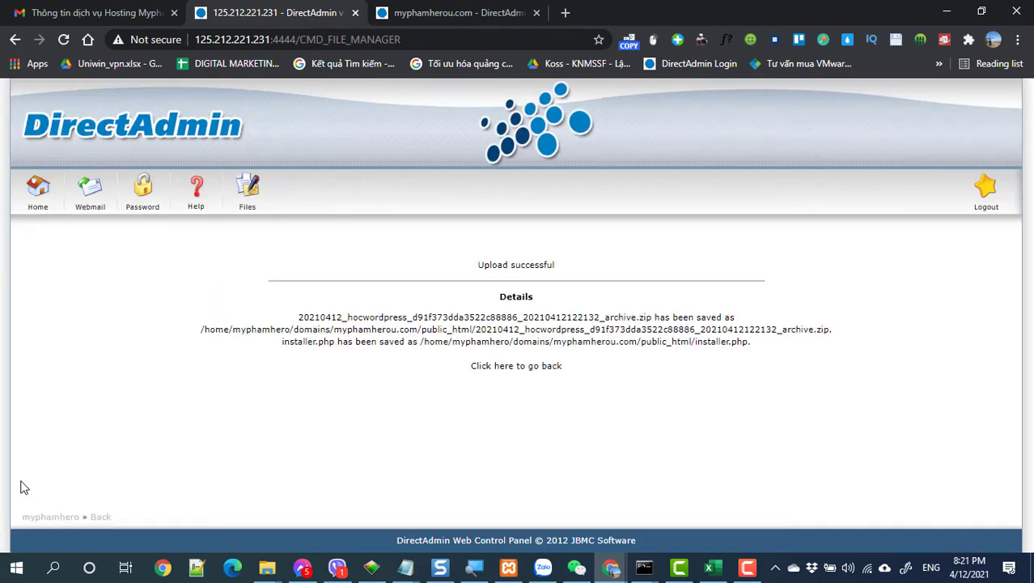
left_click(503, 366)
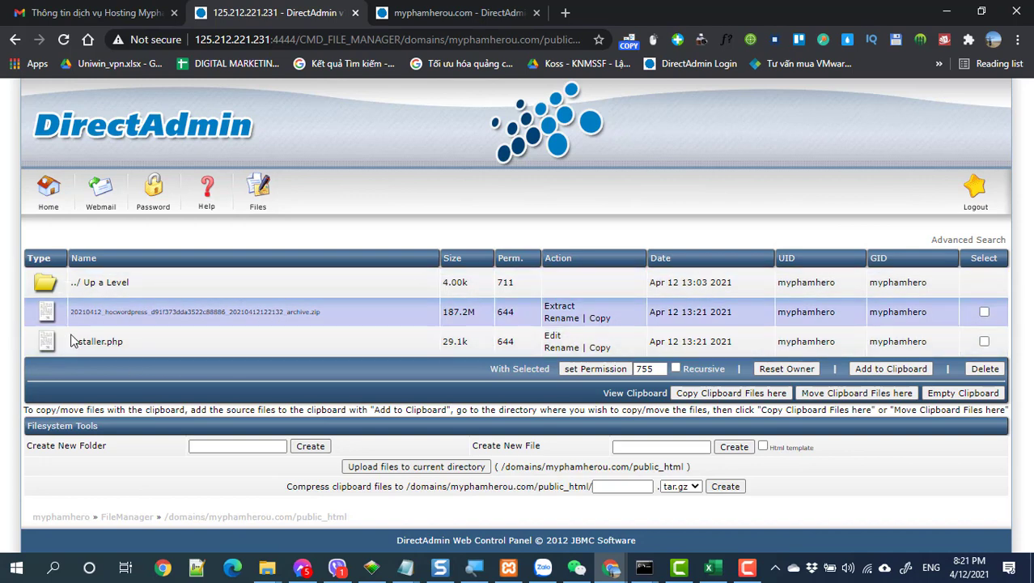
Open the account home in a new tab and reach MySQL Management's Create new Database page
mouse_move(186, 353)
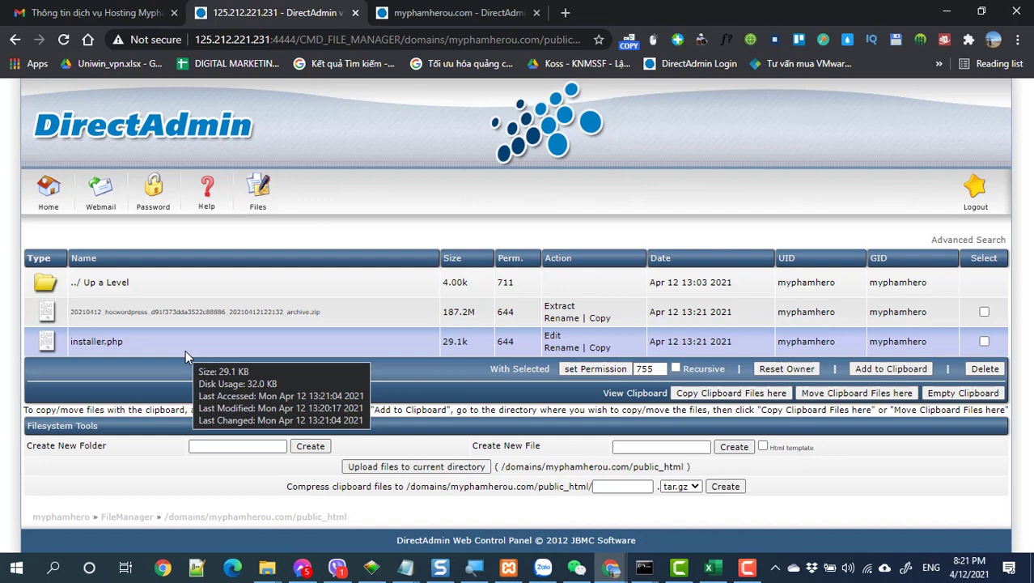
right_click(46, 191)
left_click(62, 201)
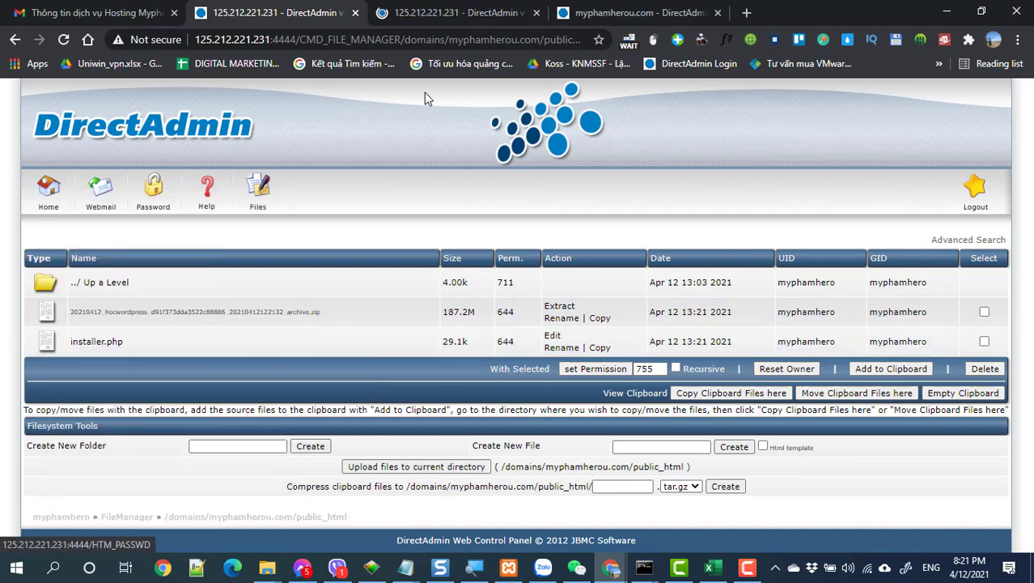
left_click(422, 15)
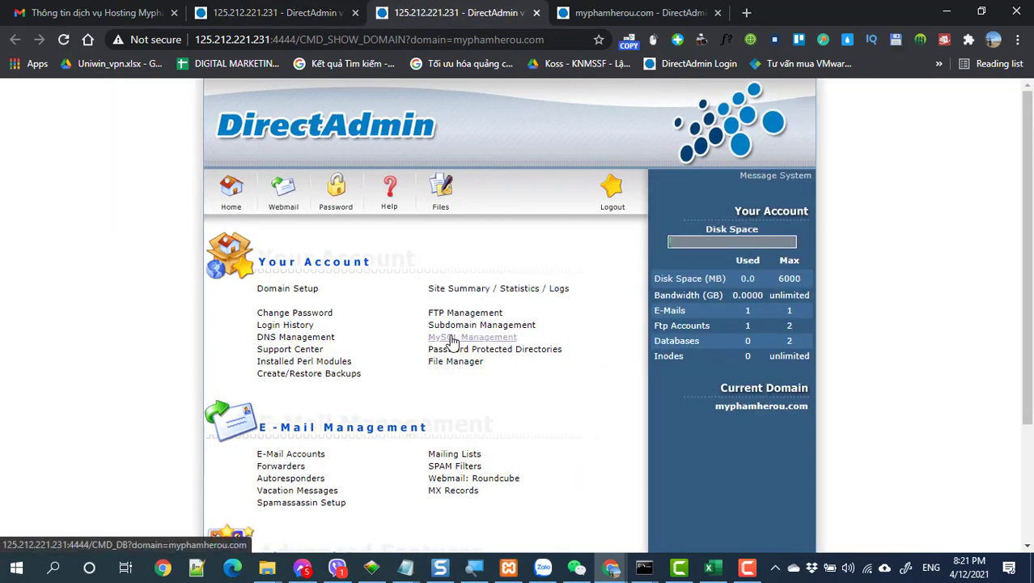
left_click(379, 332)
left_click(237, 236)
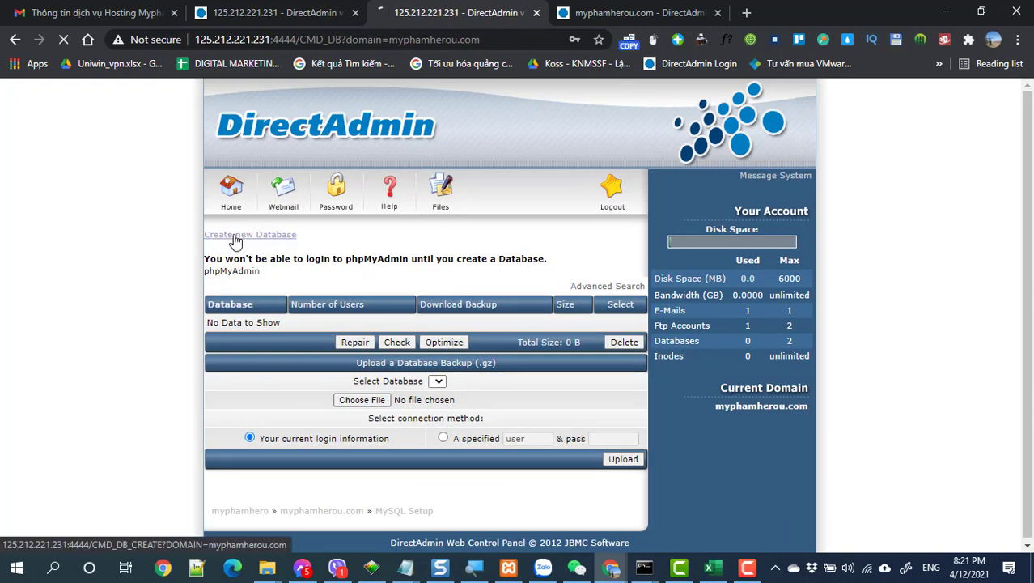
Create database myphamhero_data with user myphamhero_user and a random password, then select the details
left_click(460, 259)
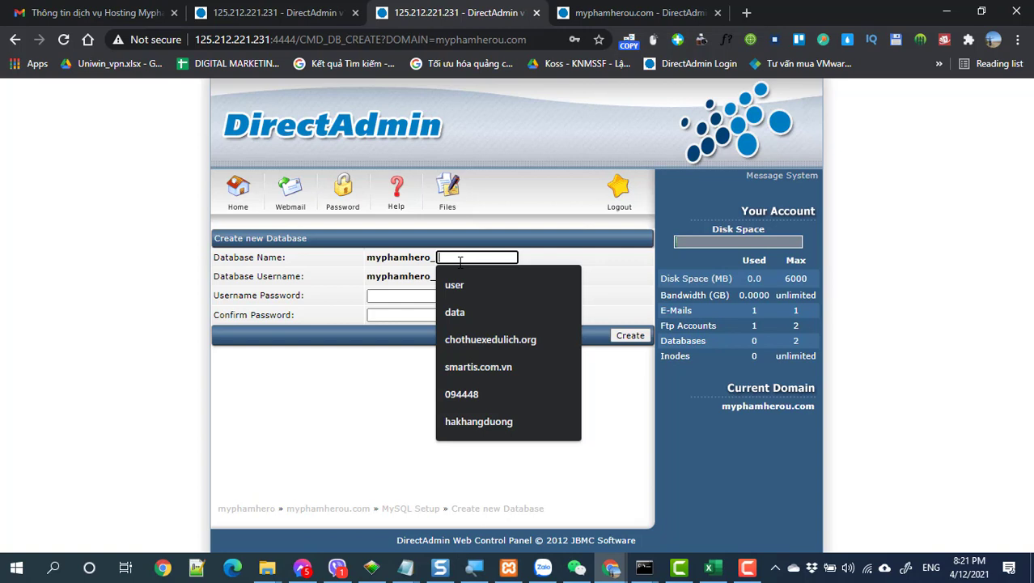
type("data")
key("Tab")
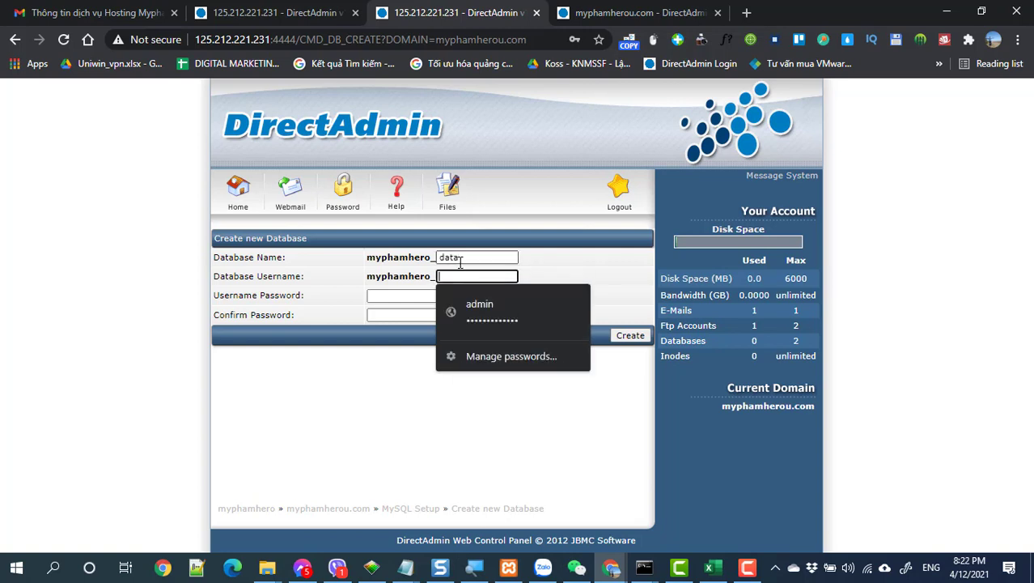
type("user")
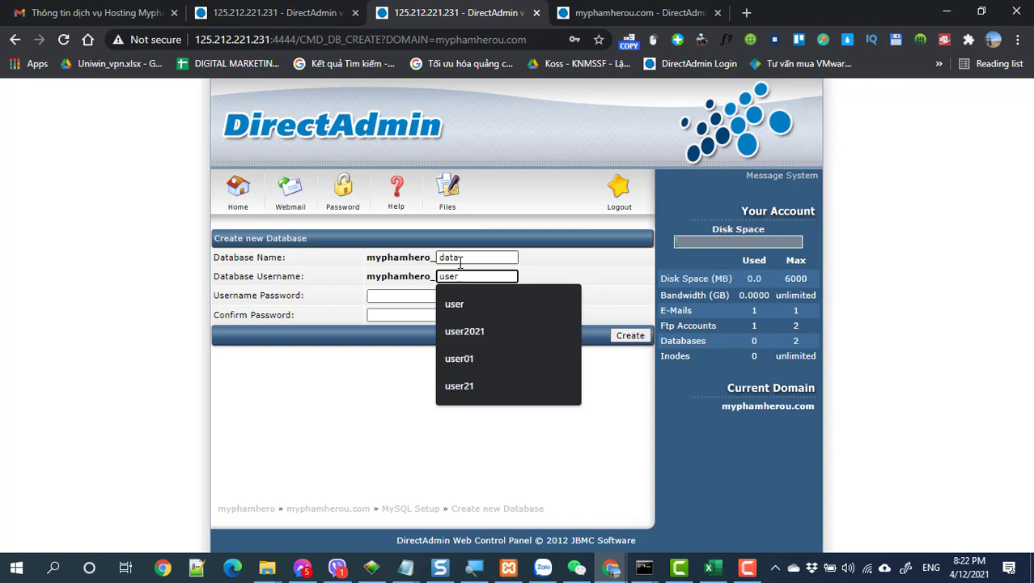
key("Tab")
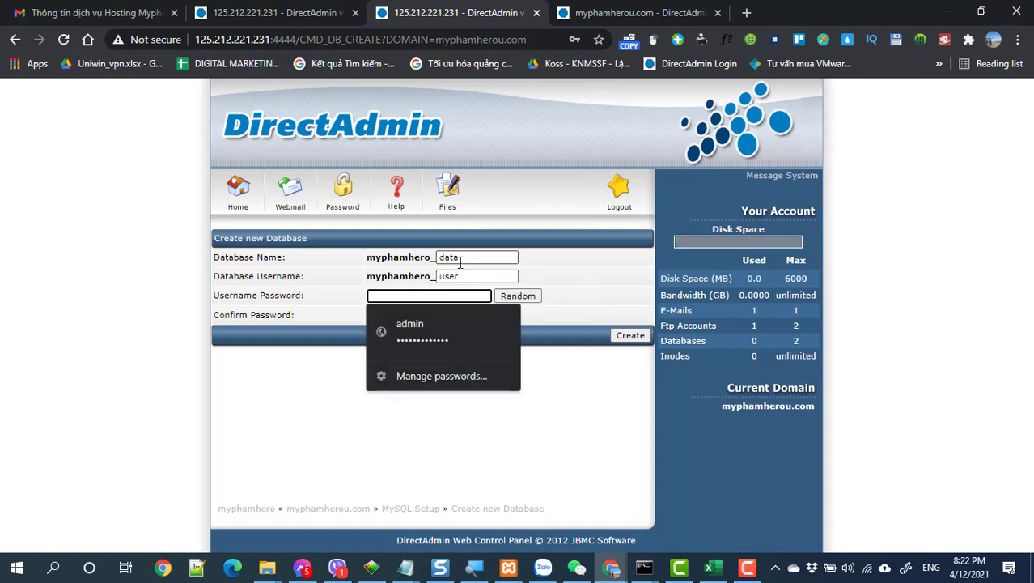
left_click(518, 296)
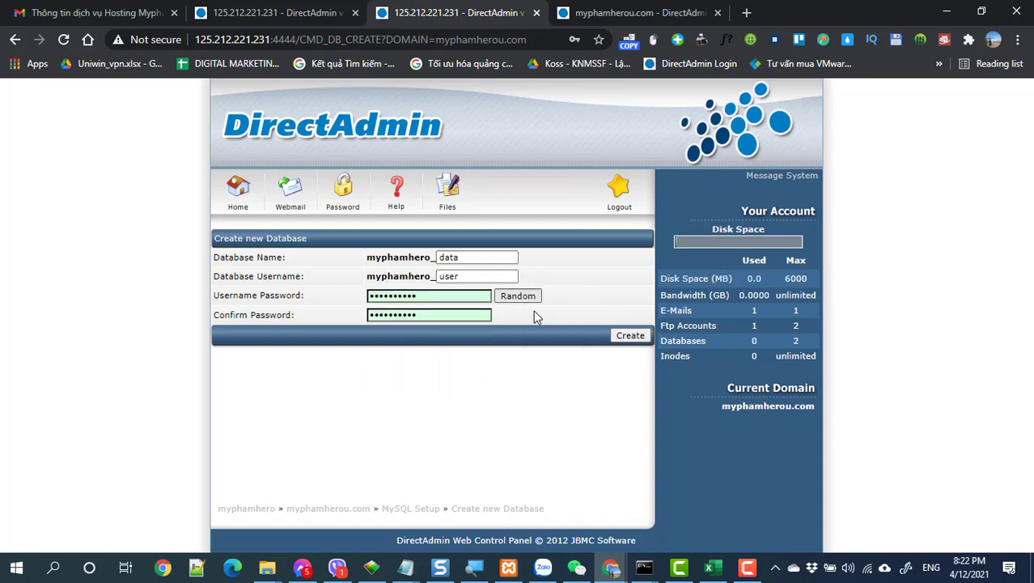
left_click(632, 337)
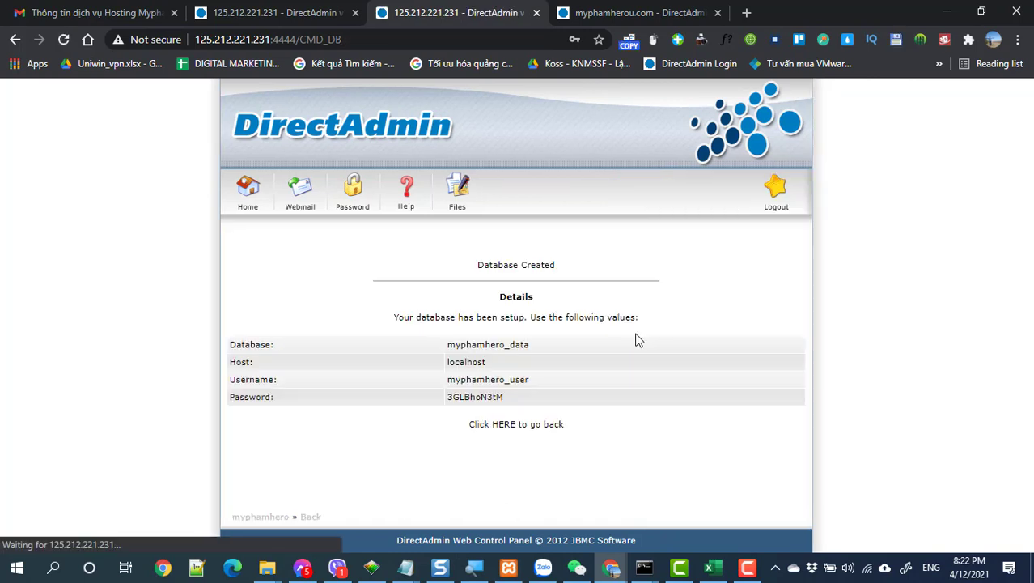
double_click(450, 397)
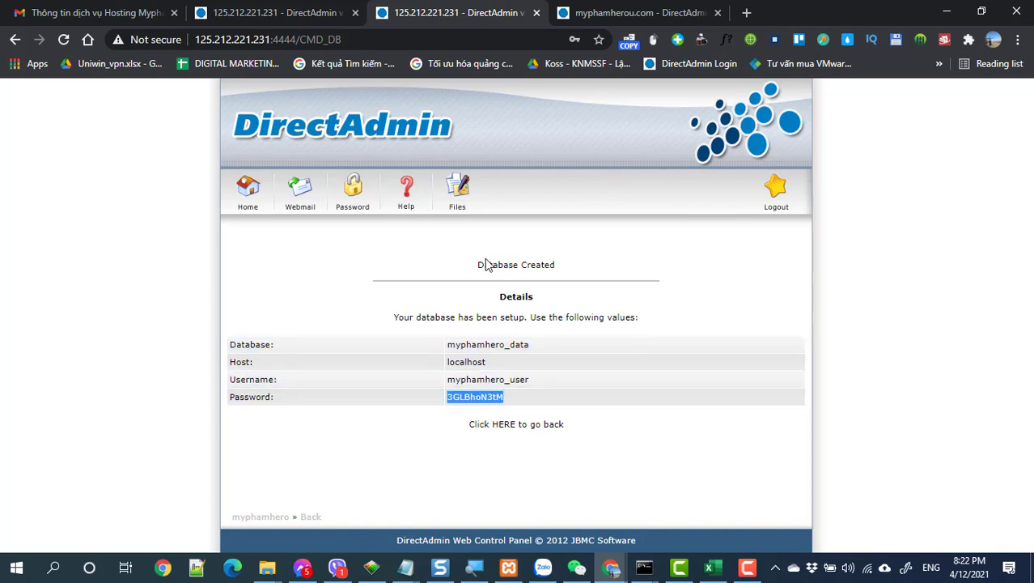
left_click_drag(480, 261, 536, 423)
key("ctrl+c")
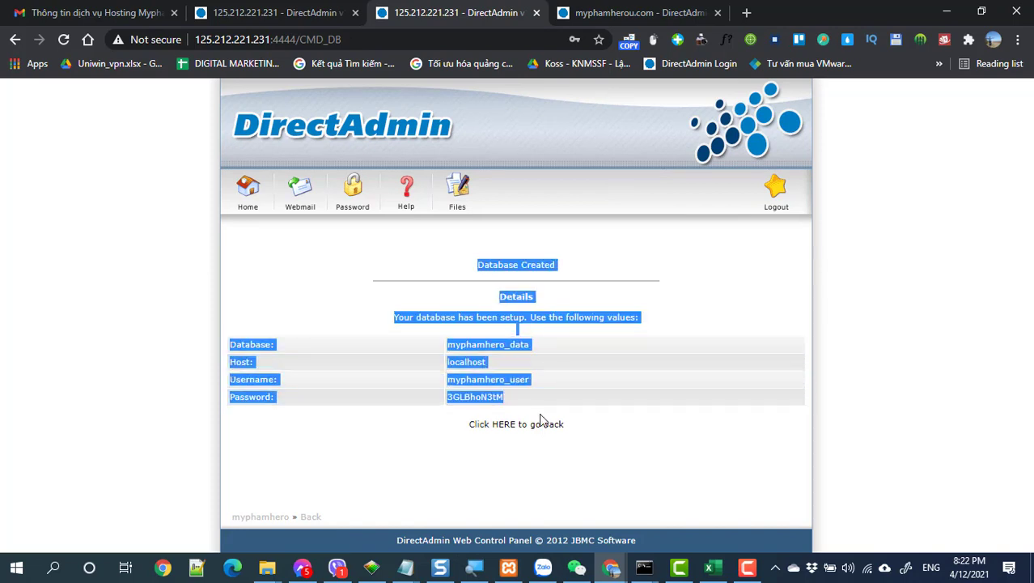
Paste the database connection details into a new Notepad note and return to the browser
left_click(56, 566)
type("n")
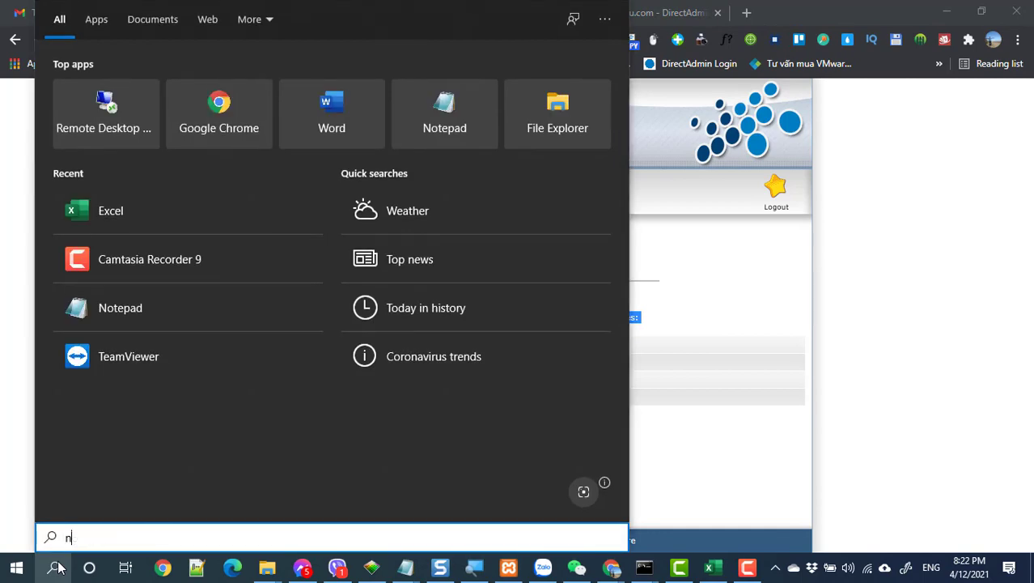
type("ot")
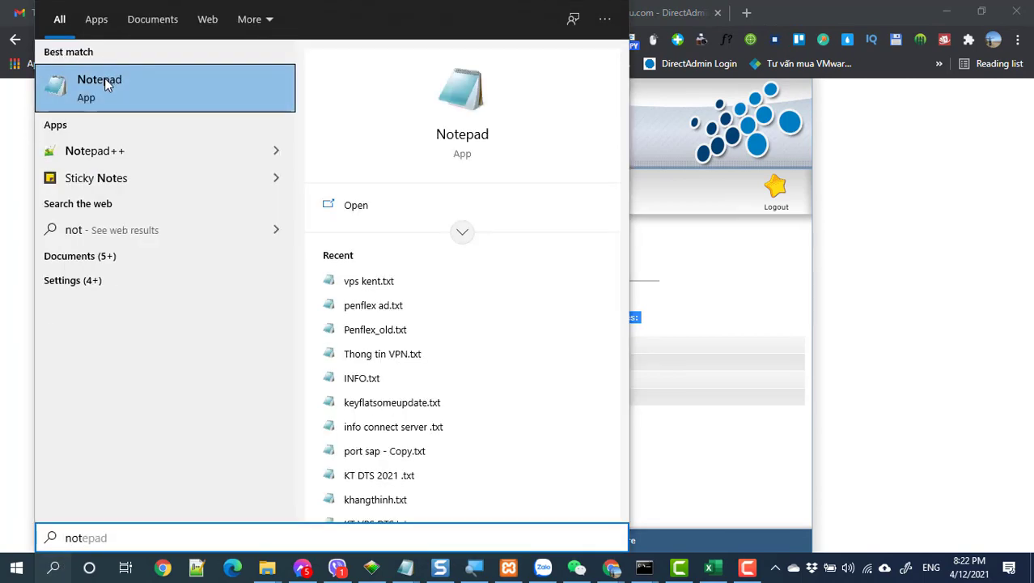
left_click(104, 81)
key("ctrl+v")
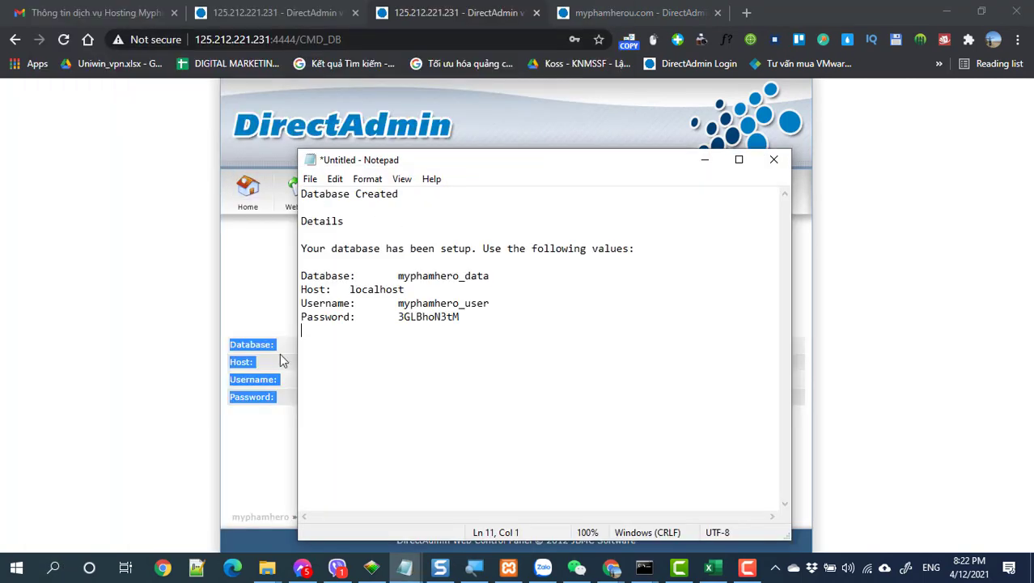
left_click(126, 377)
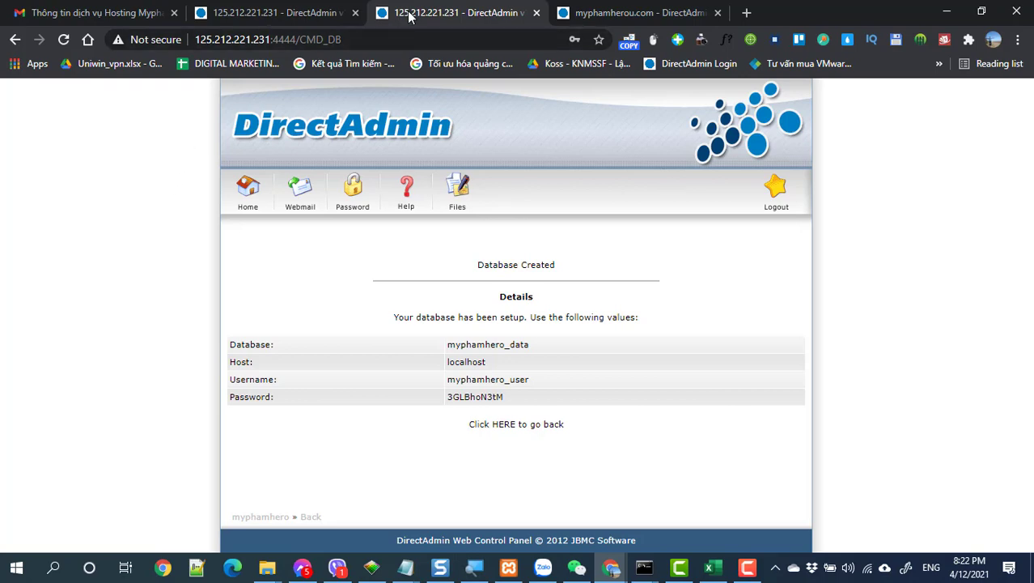
left_click(275, 12)
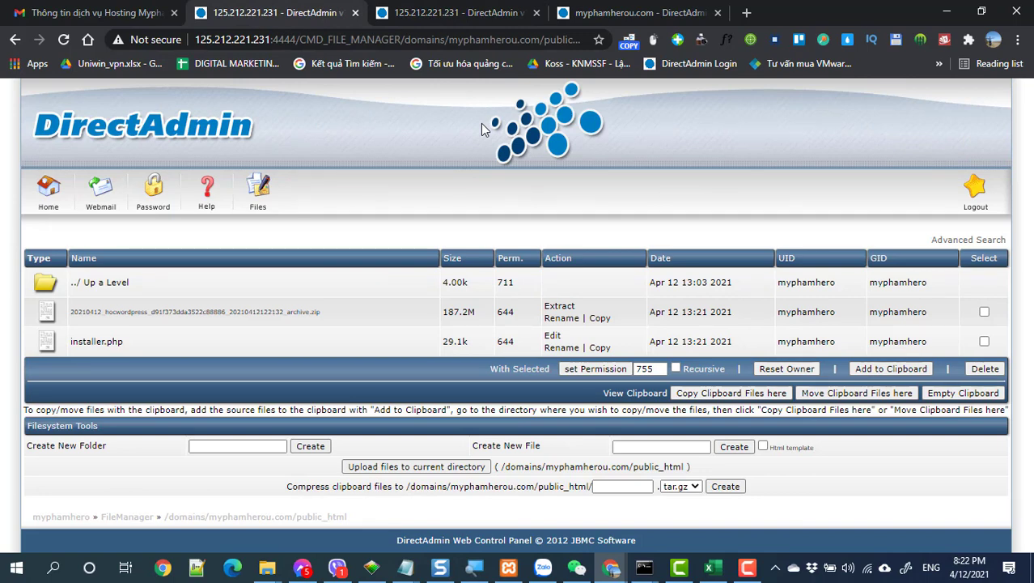
left_click(746, 12)
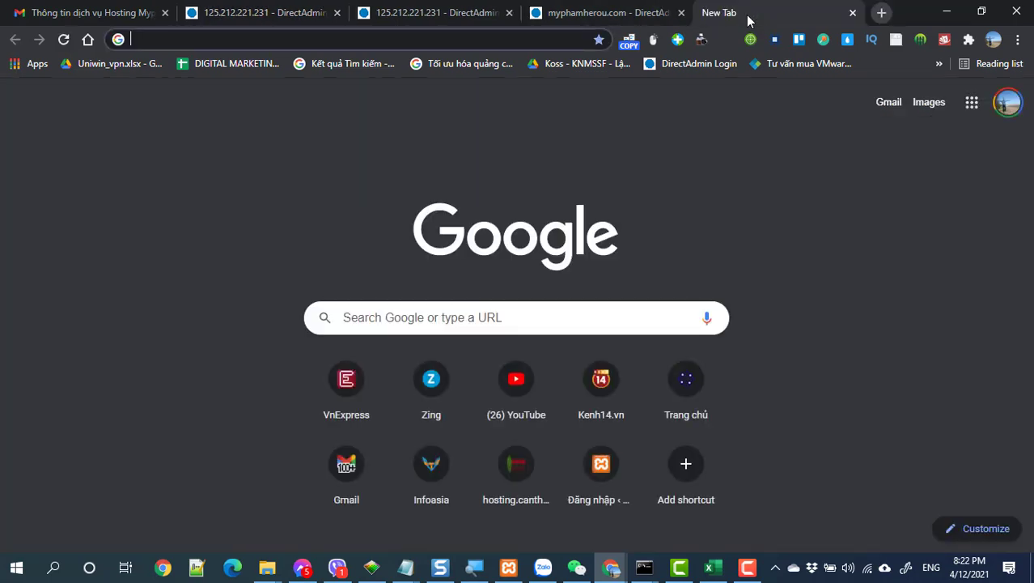
type("my")
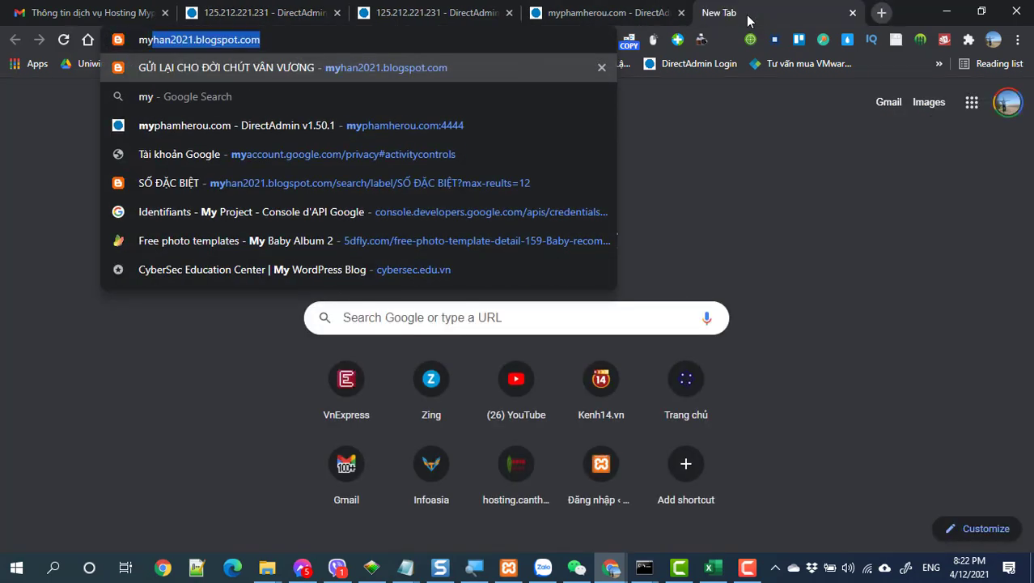
type("pham")
key("End")
key("BackSpace")
key("BackSpace")
key("BackSpace")
key("BackSpace")
key("BackSpace")
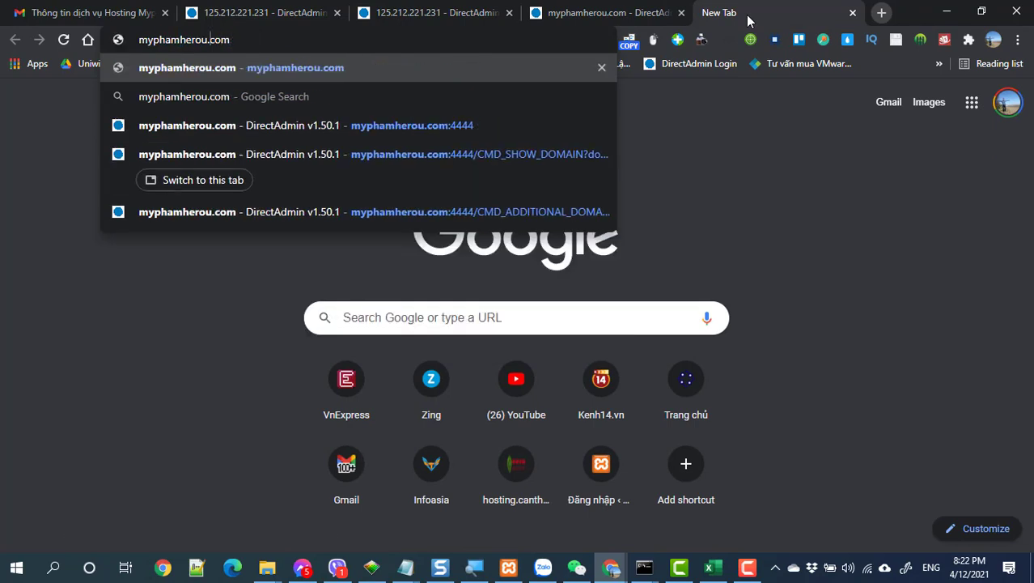
key("Home")
type("https")
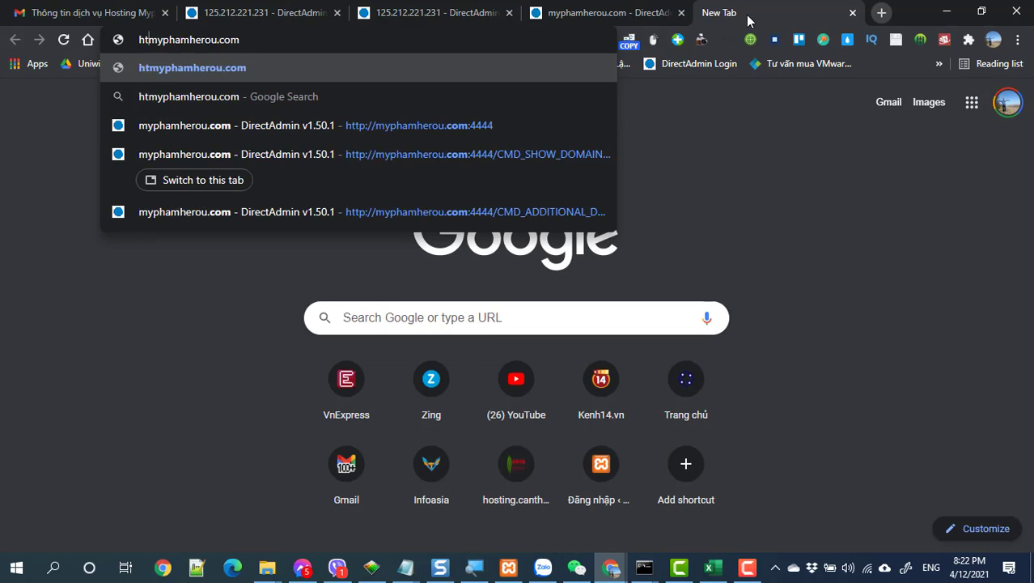
type("://")
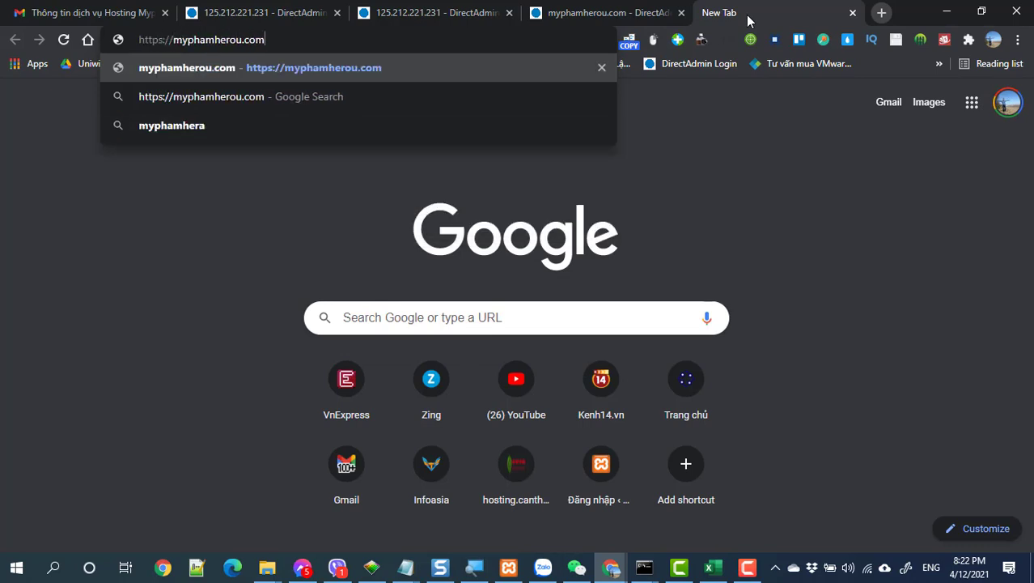
key("End")
type("/")
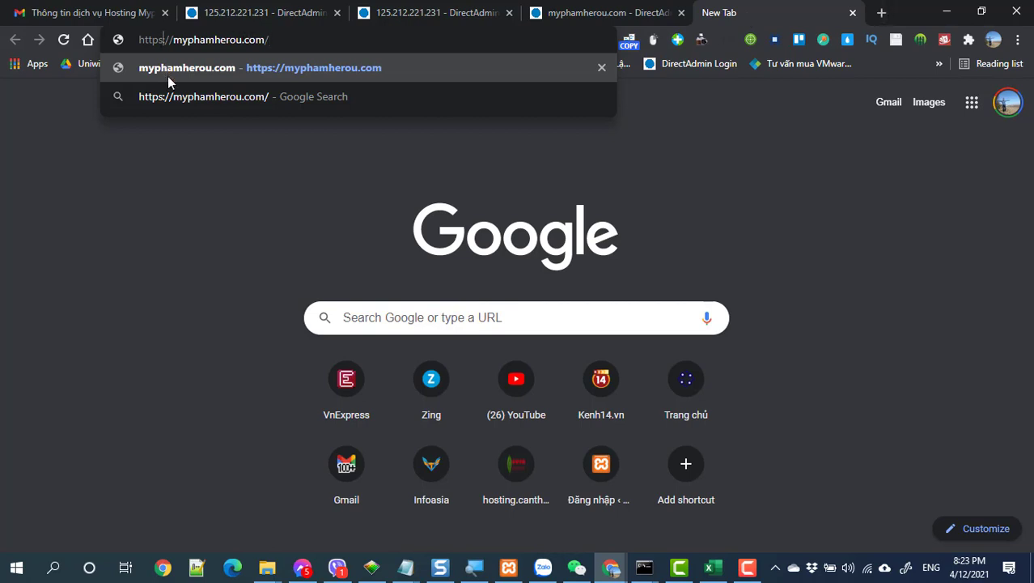
type(":")
type("inst")
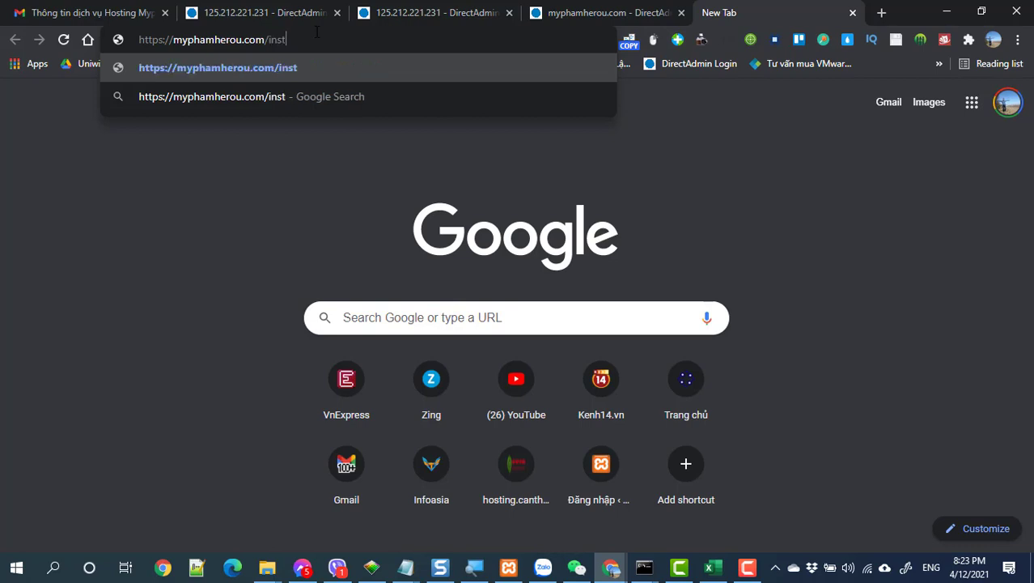
type("all")
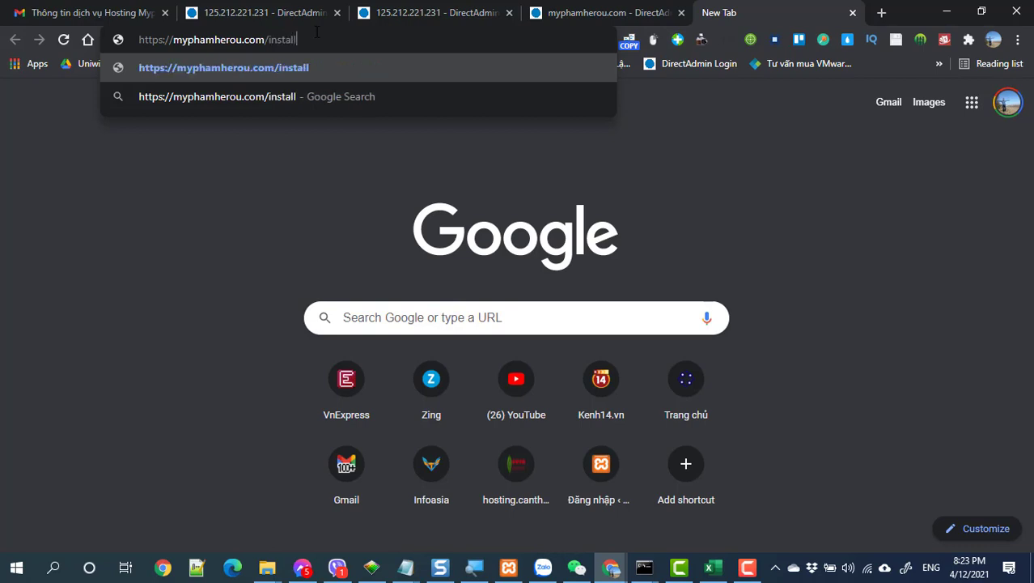
type("er.php")
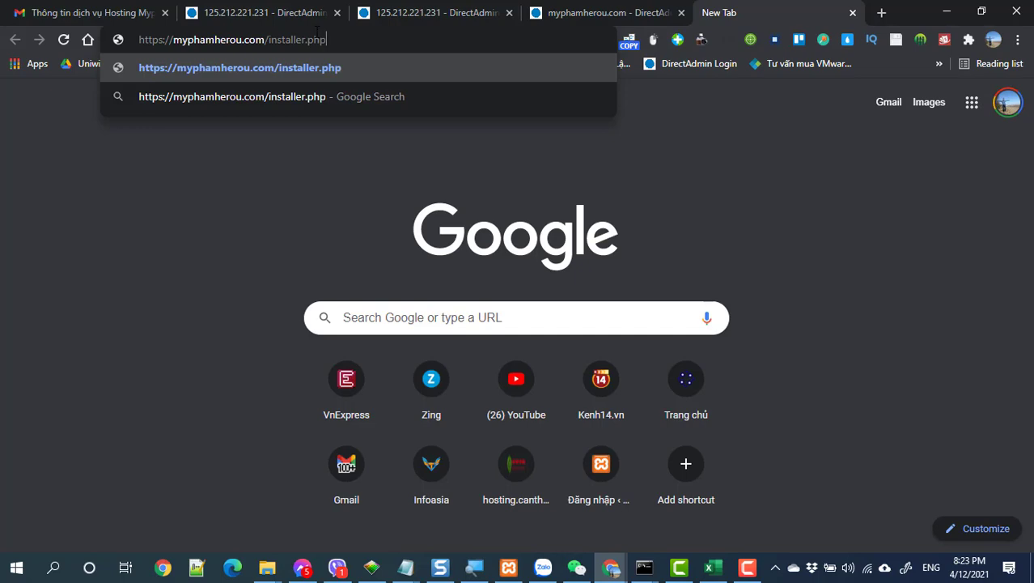
left_click_drag(327, 39, 266, 39)
Confirm installer.php is present in the public_html folder in DirectAdmin File Manager
left_click(244, 13)
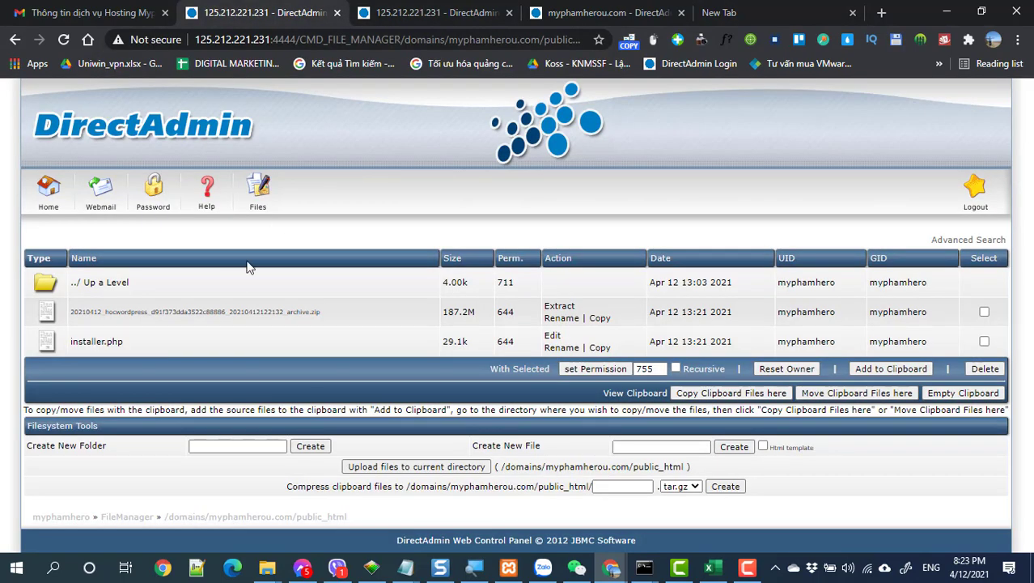
left_click_drag(123, 341, 69, 348)
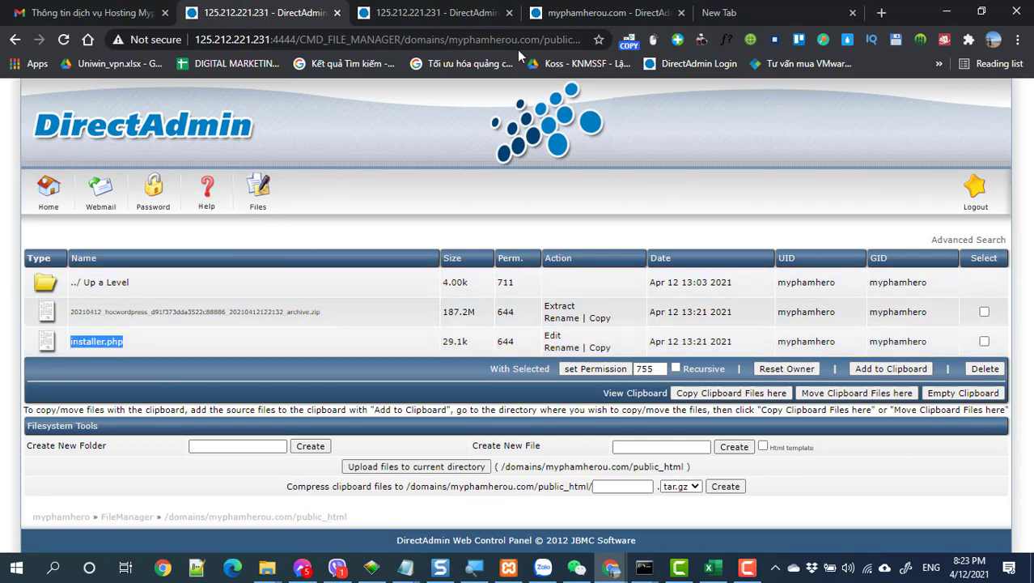
left_click_drag(515, 40, 609, 45)
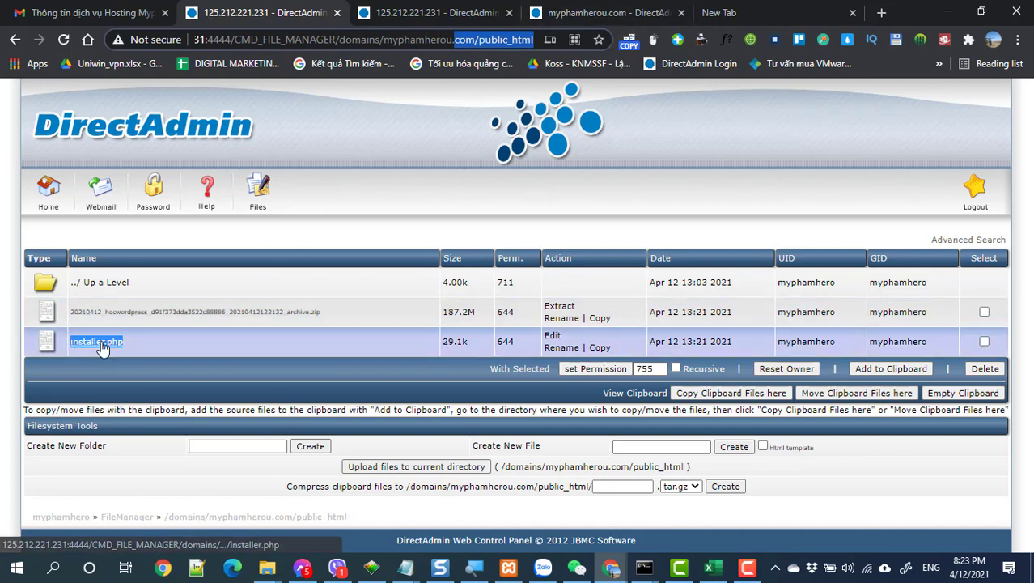
mouse_move(103, 347)
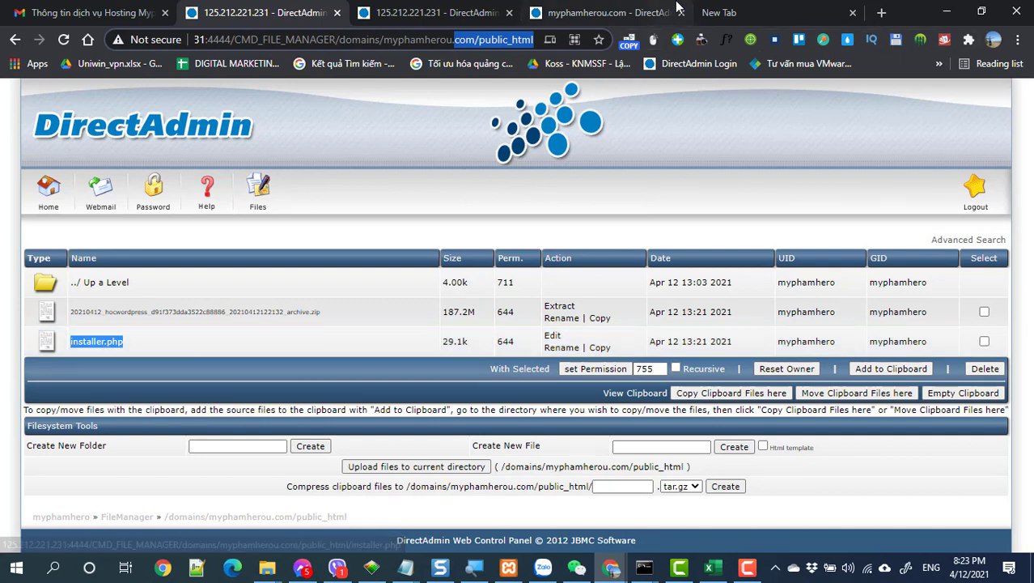
left_click(630, 16)
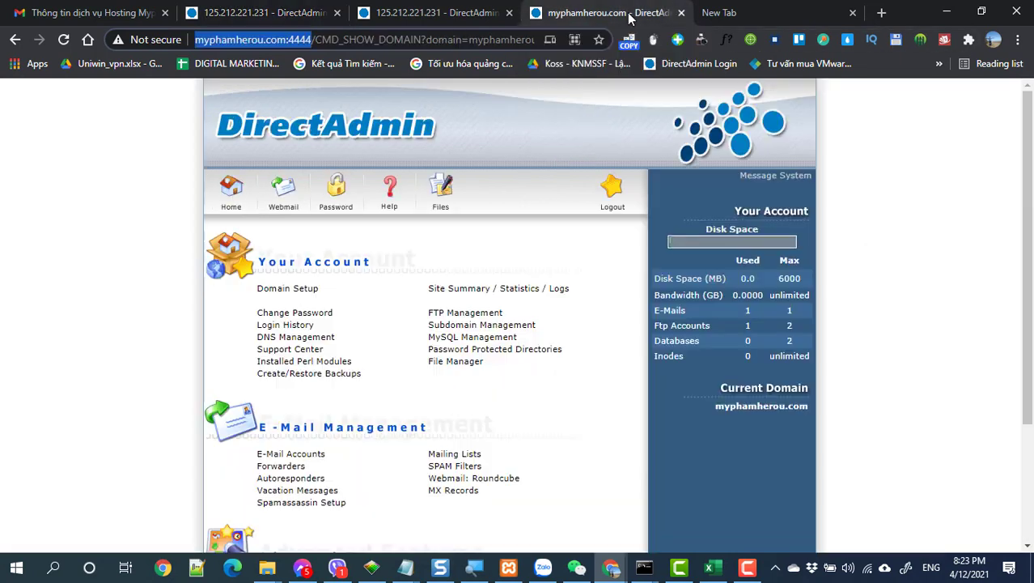
left_click(720, 14)
type("https://myphamherou.com/installer.php")
left_click(343, 41)
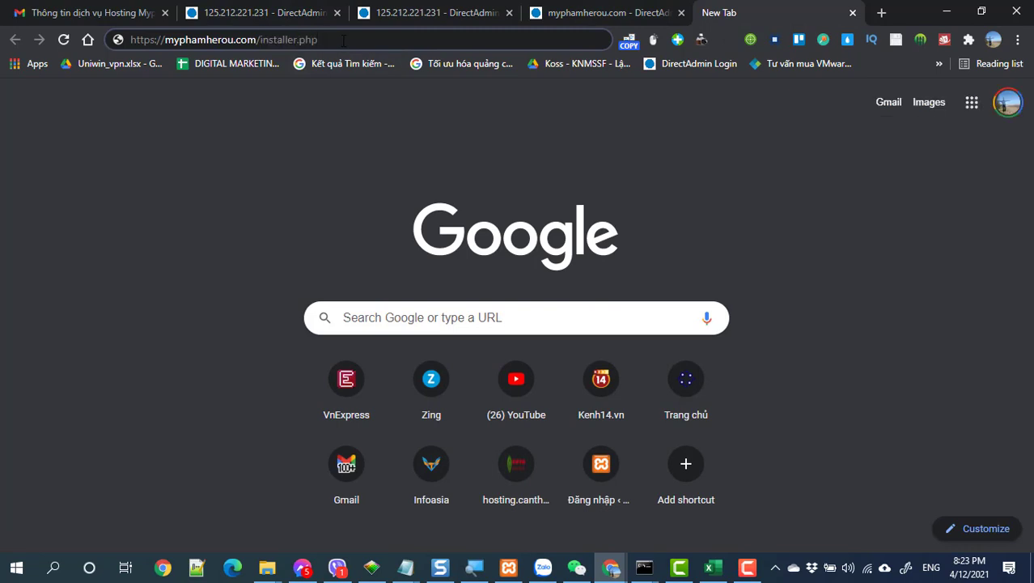
Load installer.php, accept the terms, and run Step 1 extraction, then reopen the Notepad database notes
key("Return")
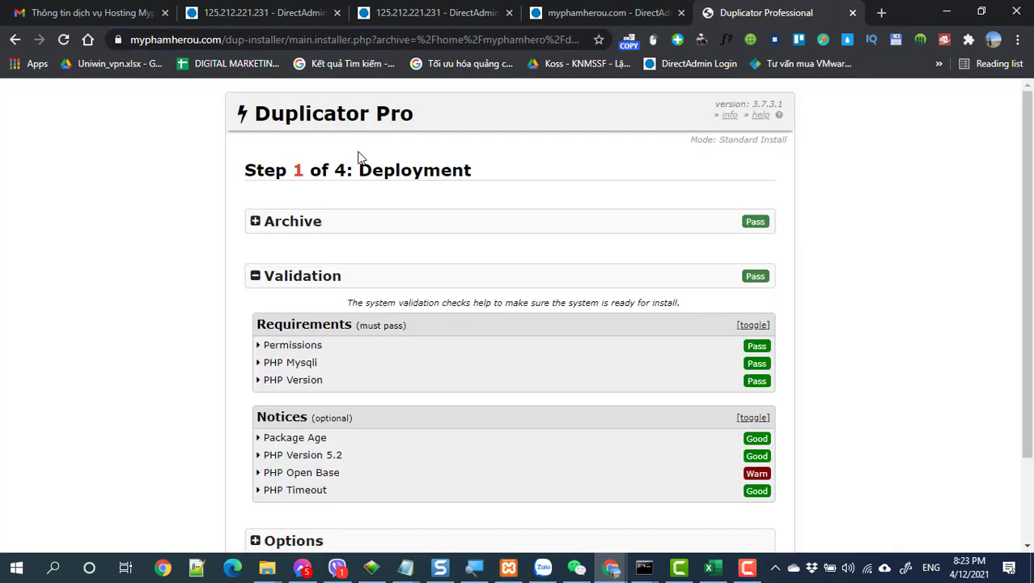
scroll(360, 157, "down", 1)
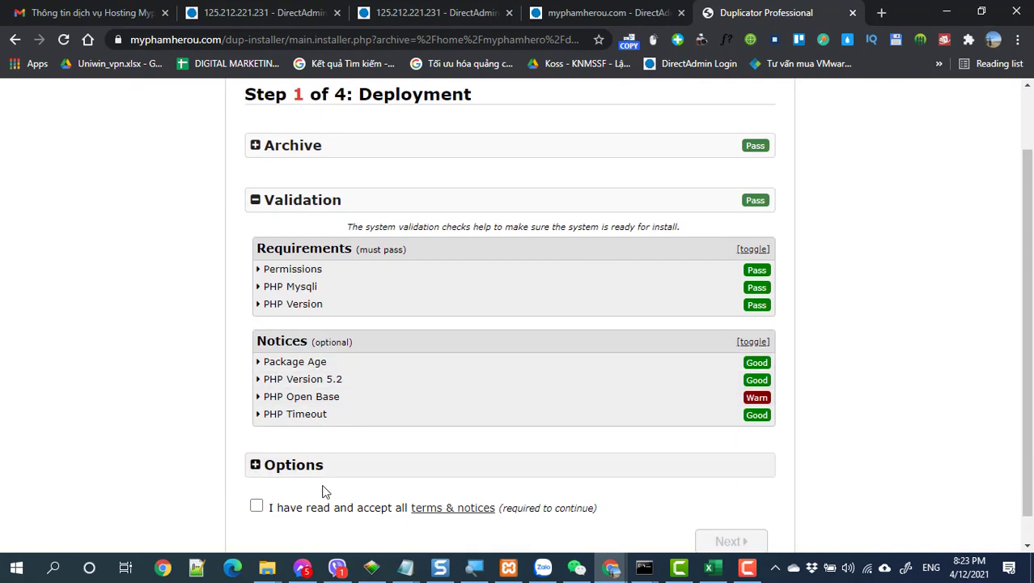
left_click(256, 506)
scroll(665, 472, "down", 1)
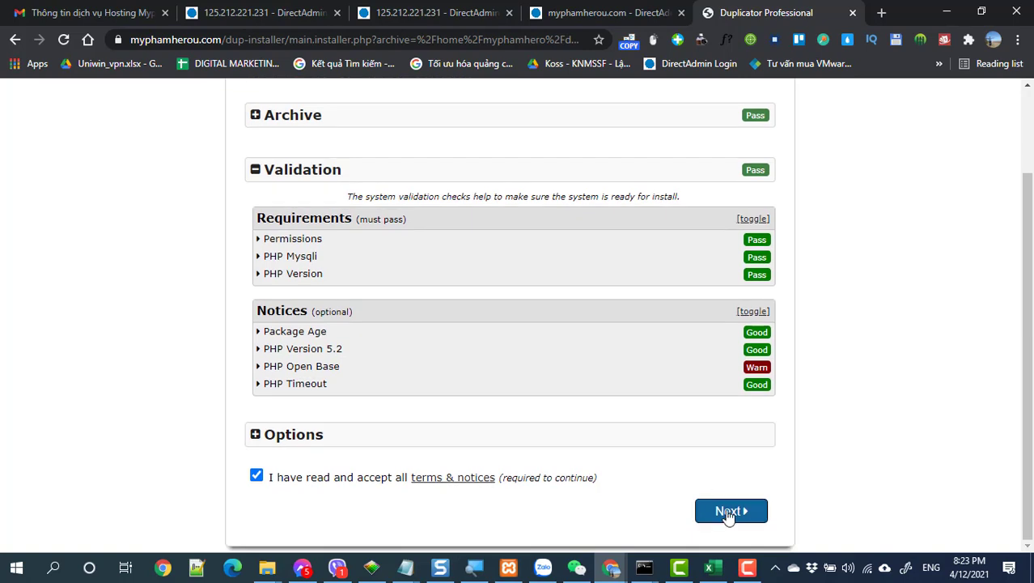
left_click(727, 513)
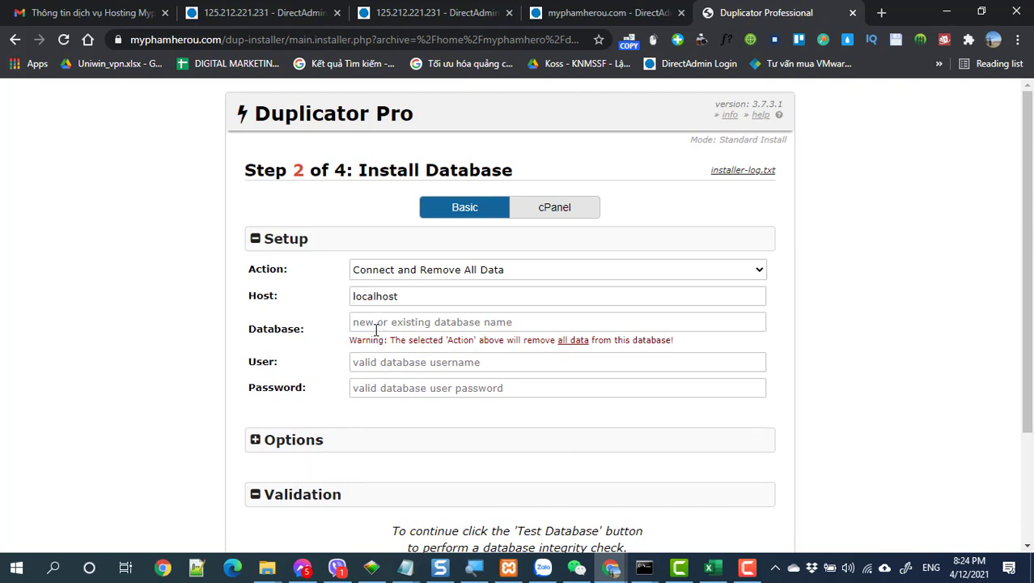
left_click(409, 569)
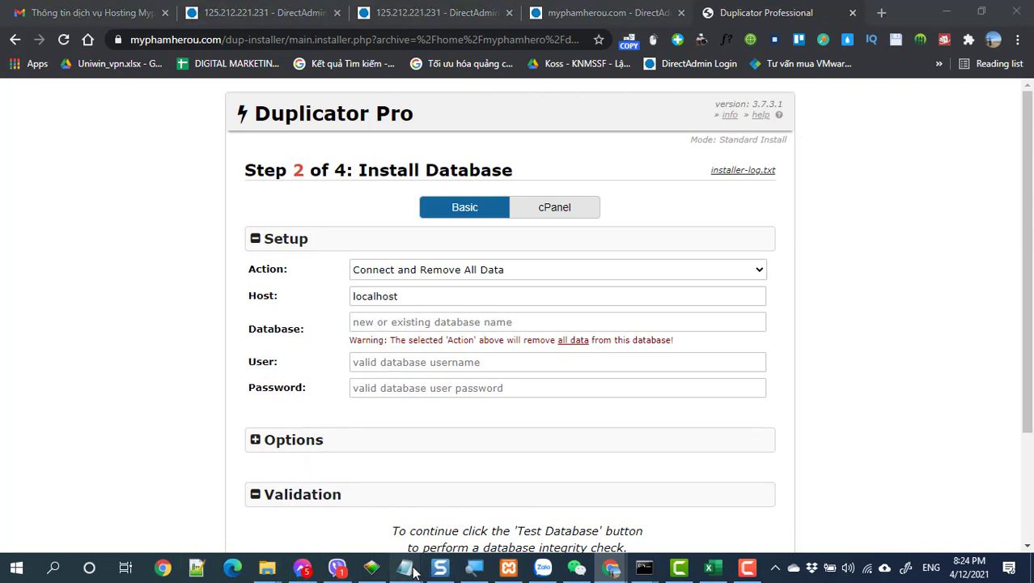
left_click(957, 511)
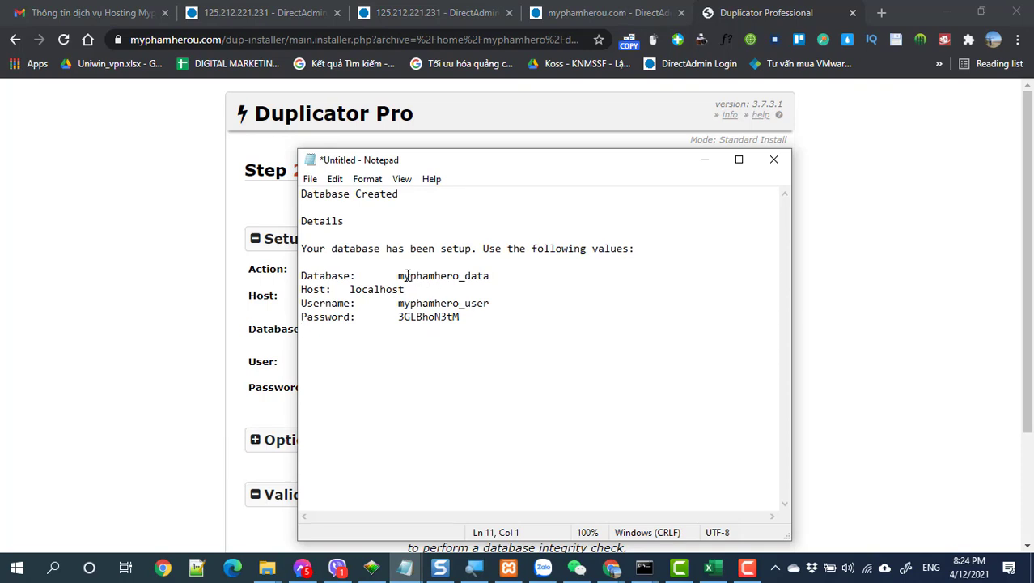
Copy the database name myphamhero_data from the notes into the Database field
left_click_drag(397, 276, 503, 280)
key("ctrl+c")
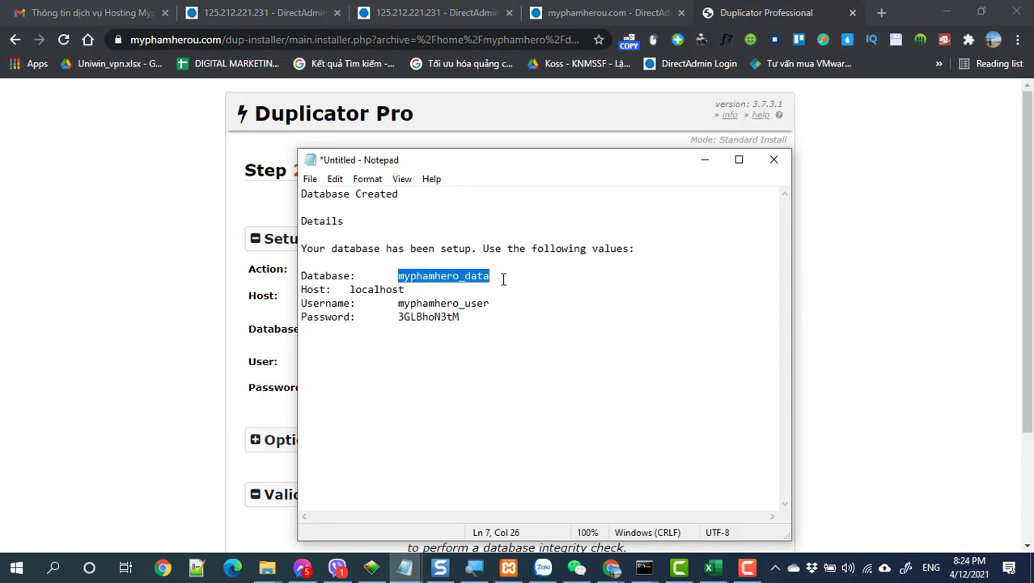
left_click(128, 351)
left_click(421, 321)
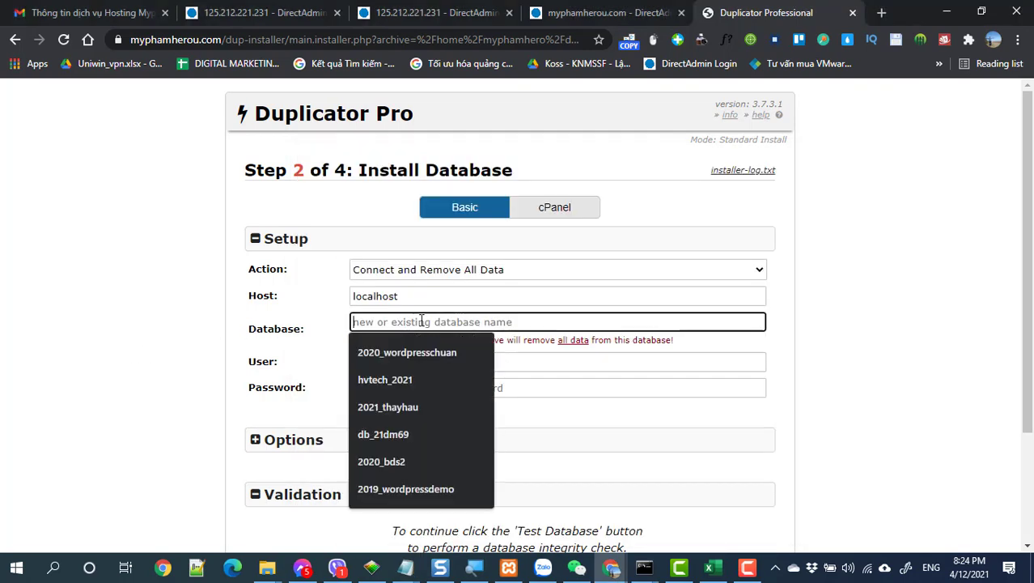
key("ctrl+v")
Copy the username myphamhero_user from the notes into the User field
key("alt+Tab")
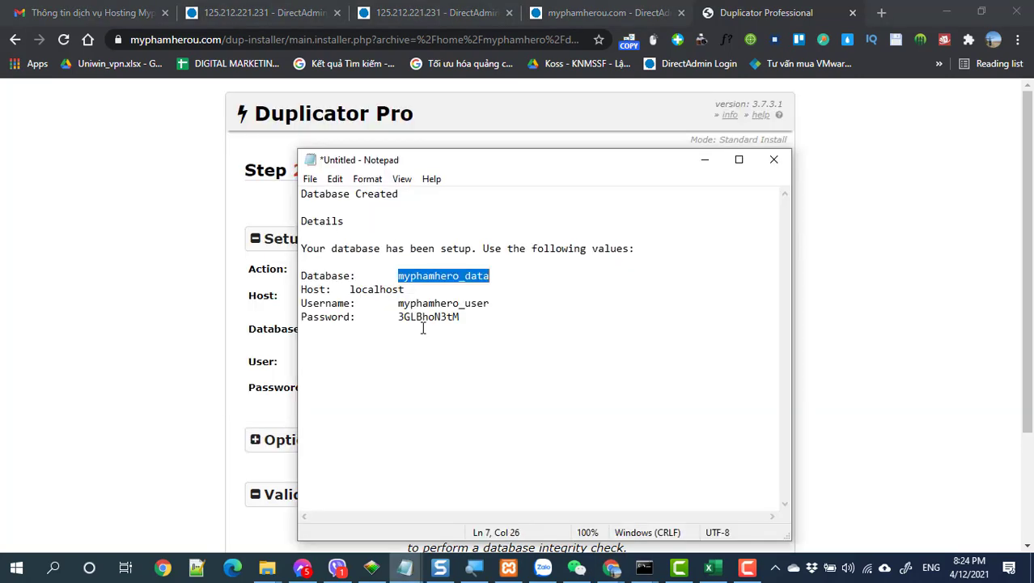
left_click_drag(397, 304, 513, 306)
key("ctrl+c")
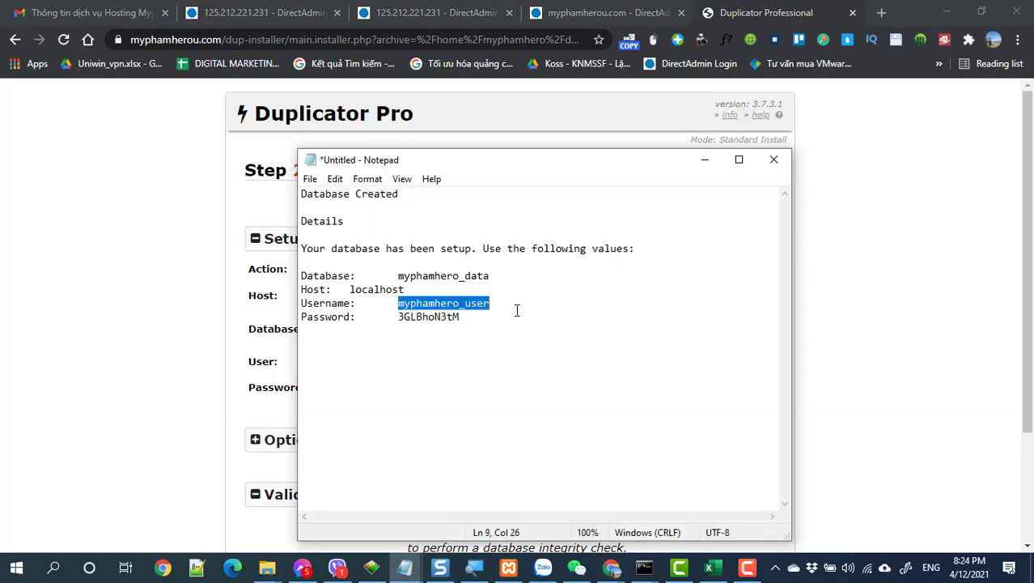
left_click(200, 369)
left_click(418, 360)
key("ctrl+v")
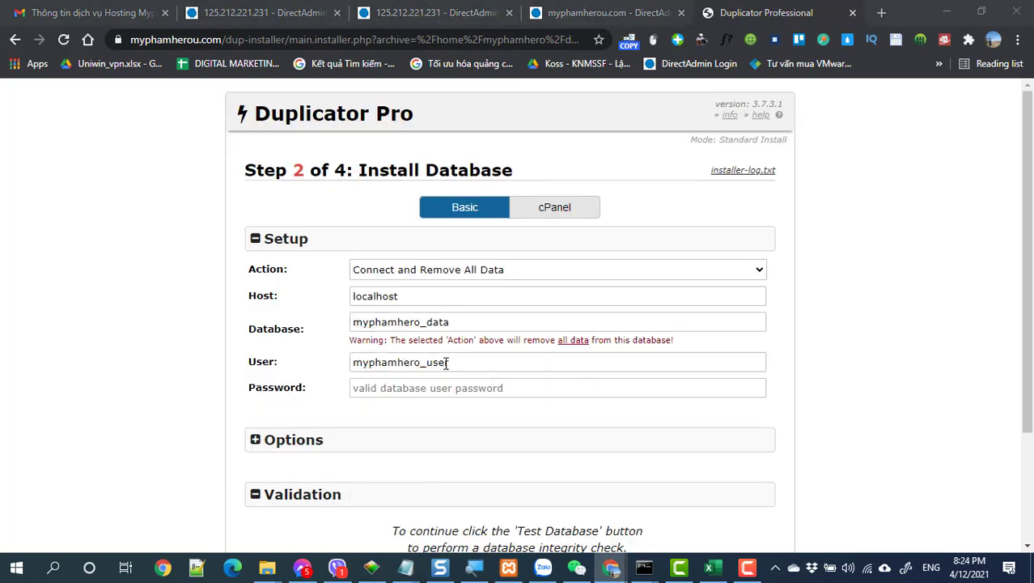
Copy the database password from the notes into the Password field
key("alt+Tab")
left_click_drag(397, 317, 488, 321)
key("ctrl+c")
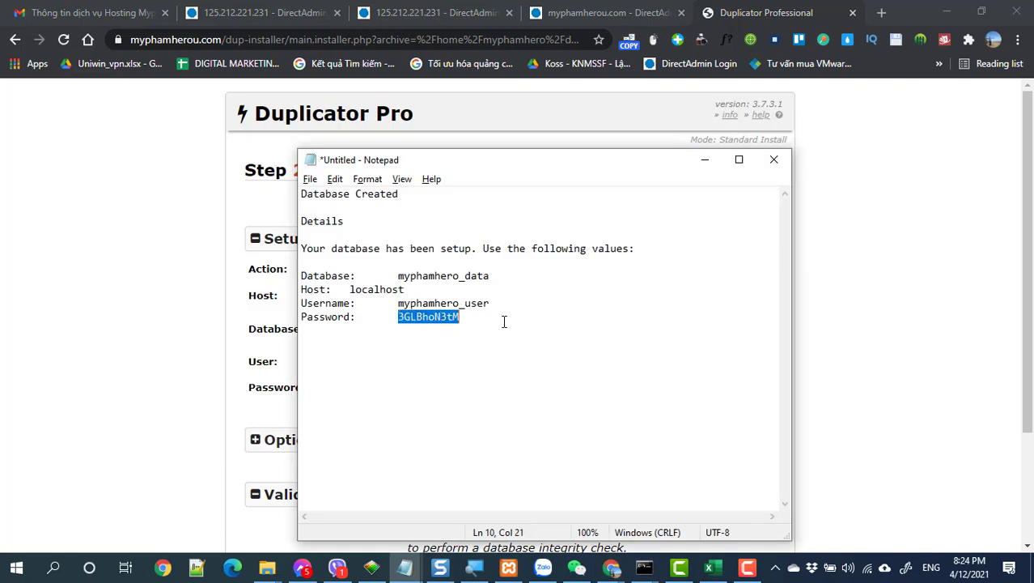
key("alt+Tab")
left_click(425, 387)
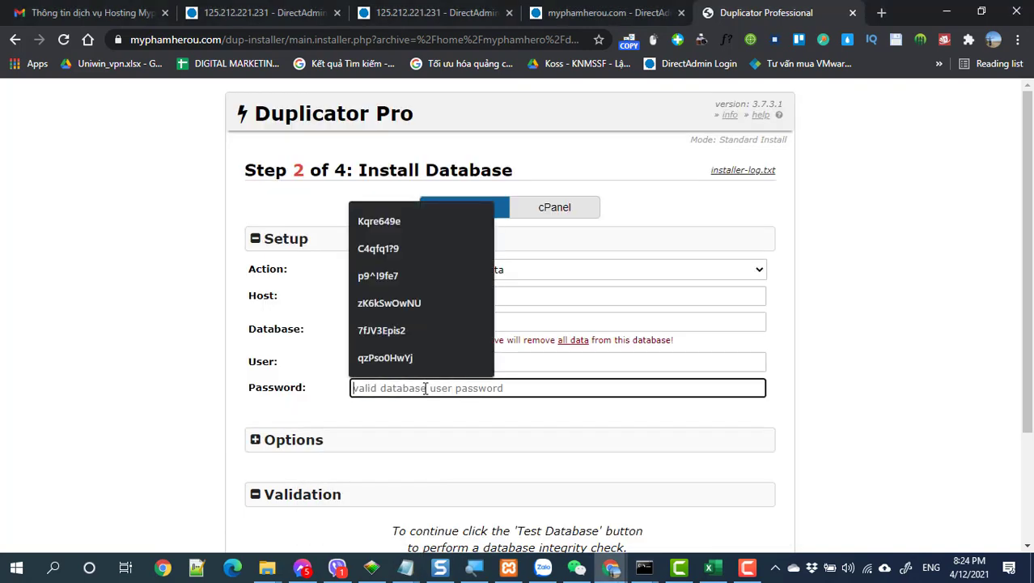
key("ctrl+v")
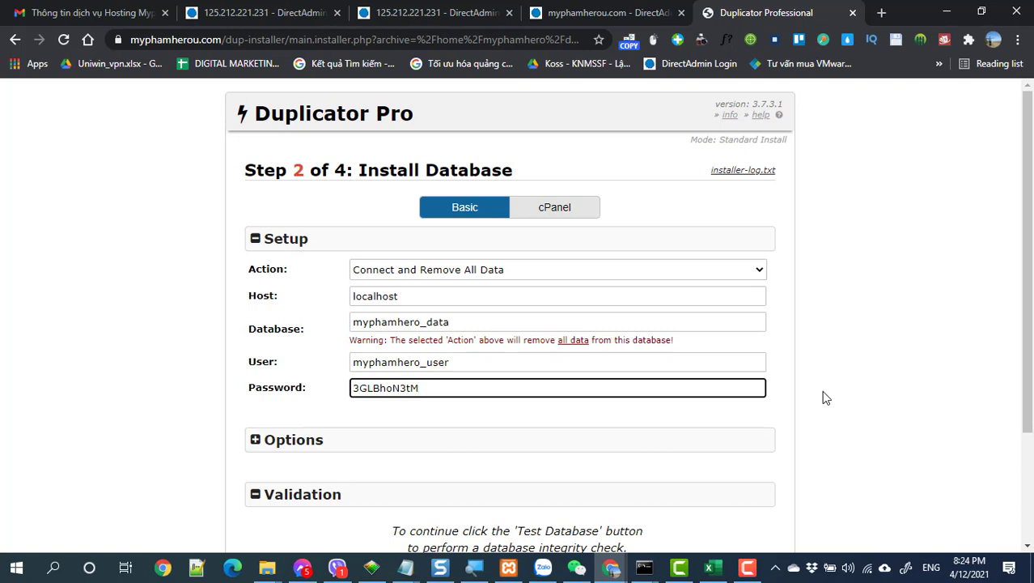
Run Test Database, continue, and confirm the install to reach Step 3 Update Data
scroll(826, 397, "down", 2)
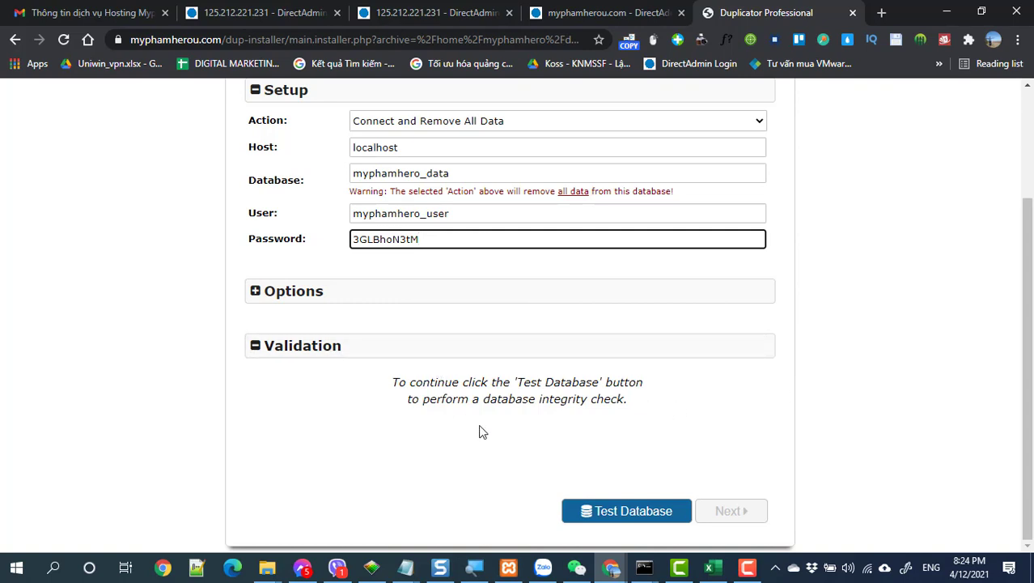
left_click(611, 517)
left_click(741, 513)
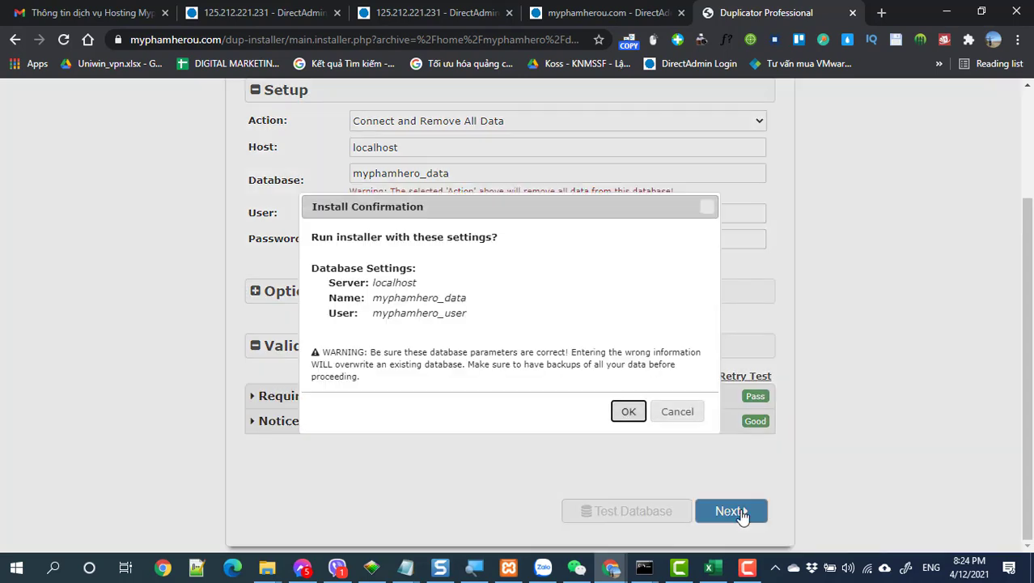
left_click(629, 415)
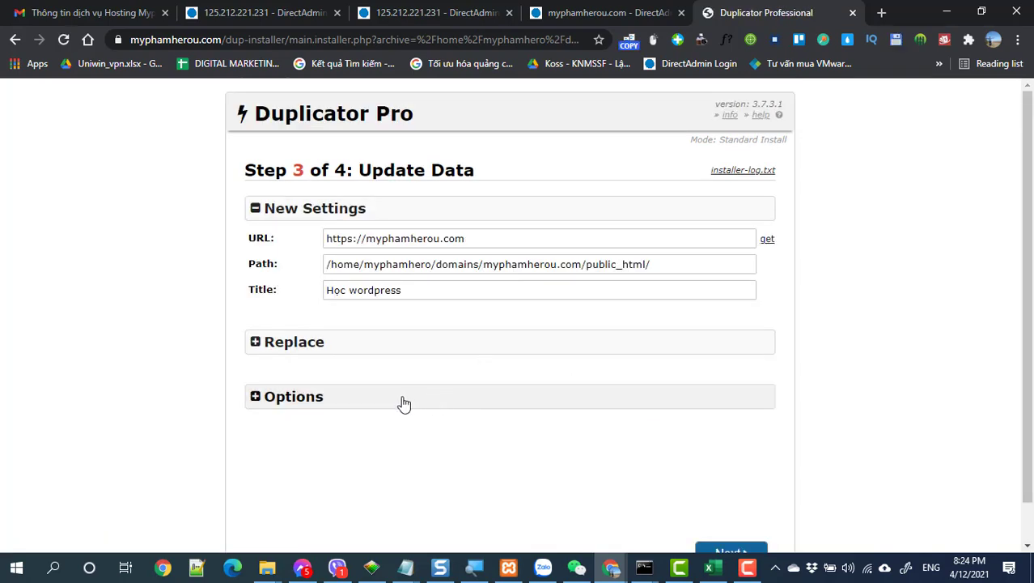
Enable the cleanup option 'Remove schedules and storage endpoints' under Options
left_click(300, 355)
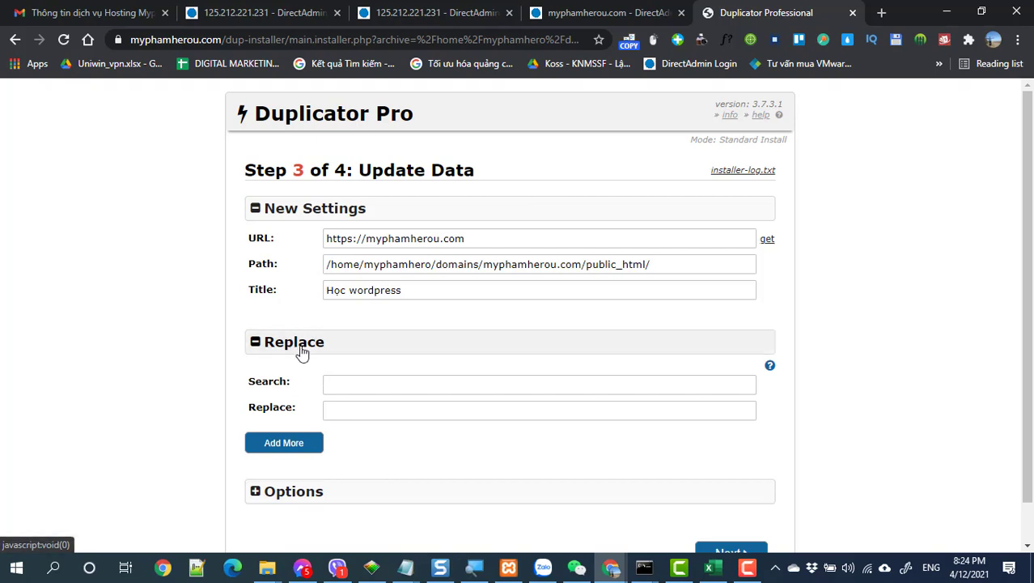
left_click(300, 350)
left_click(294, 409)
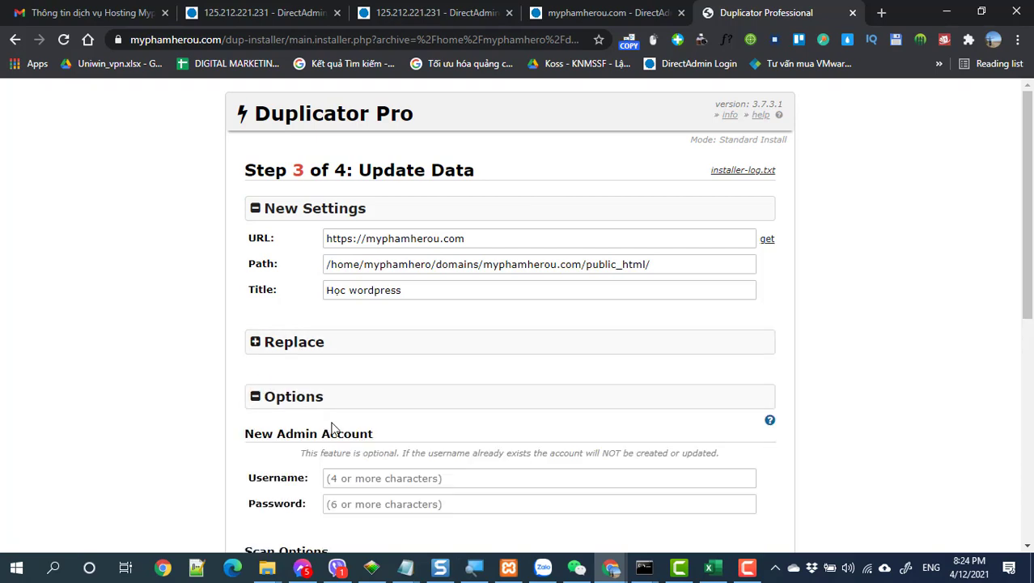
scroll(330, 428, "down", 2)
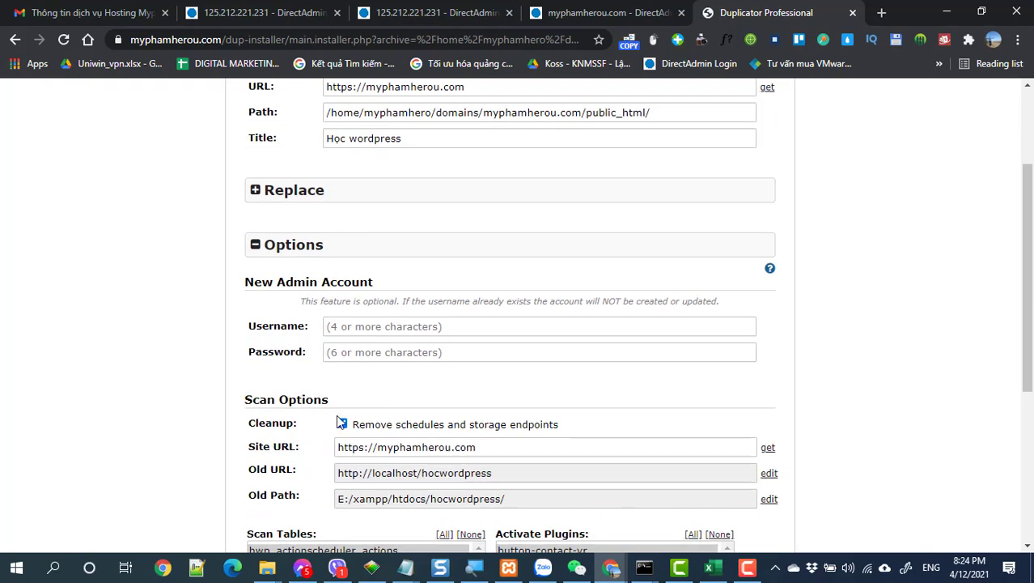
left_click(341, 422)
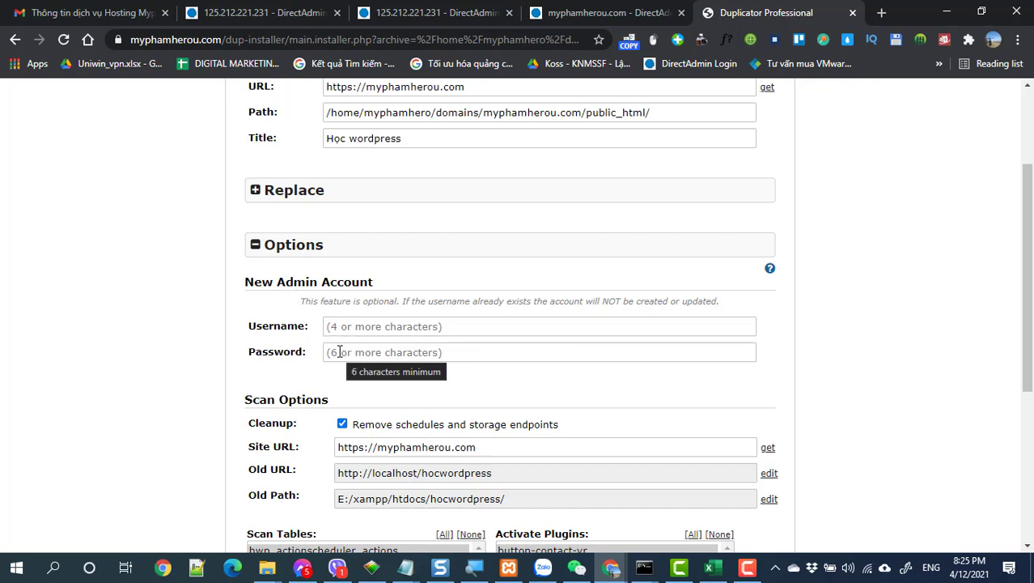
scroll(340, 352, "down", 1)
scroll(332, 351, "up", 1)
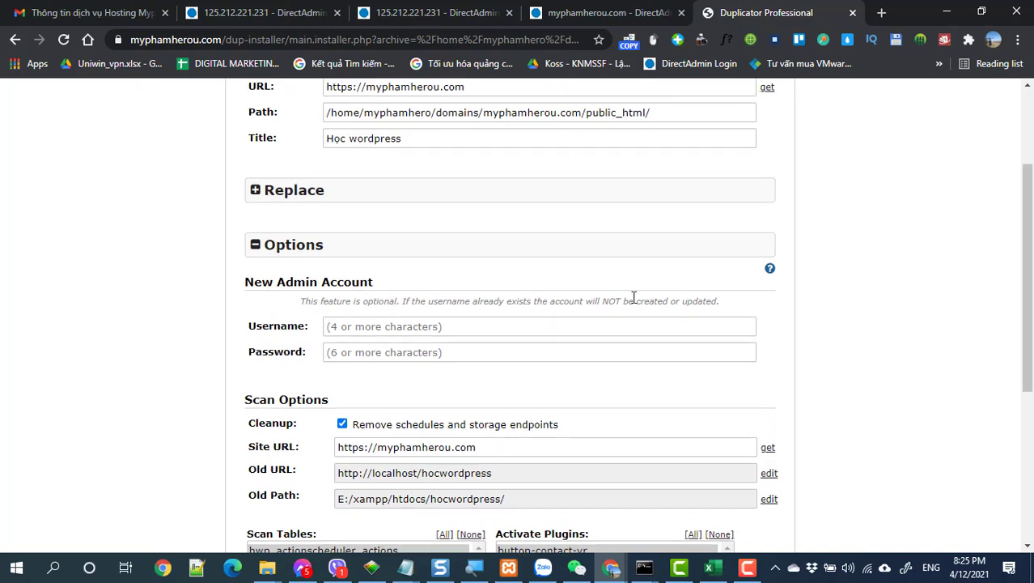
scroll(423, 416, "down", 2)
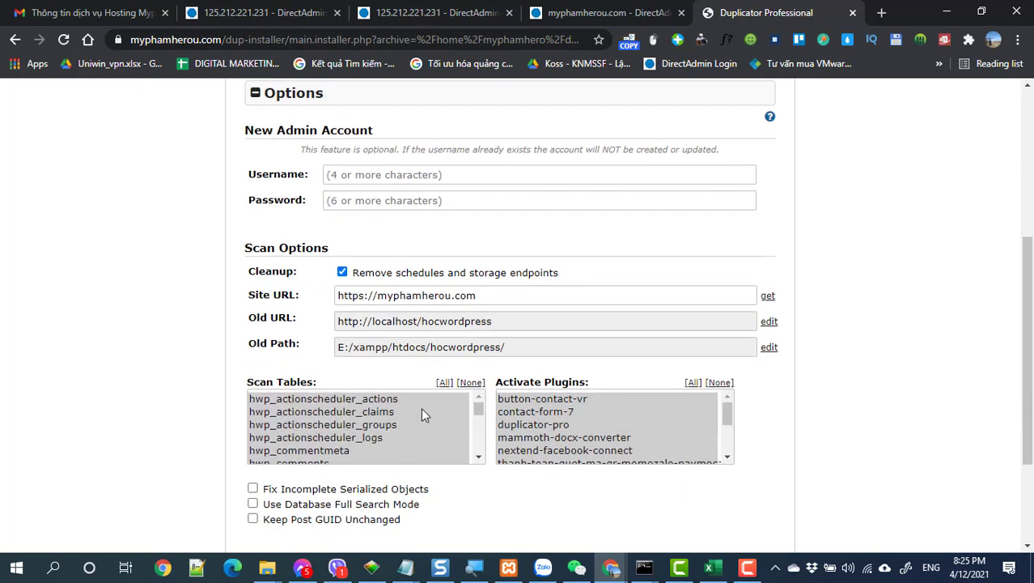
scroll(391, 318, "up", 2)
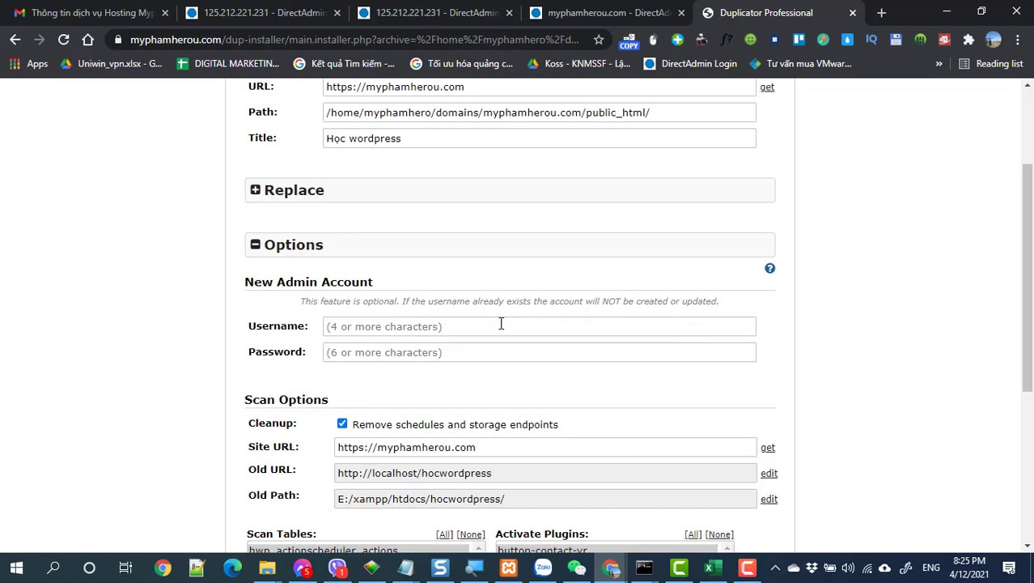
Leave the new admin account fields blank and run the data update to Step 4 Test Site
left_click(459, 328)
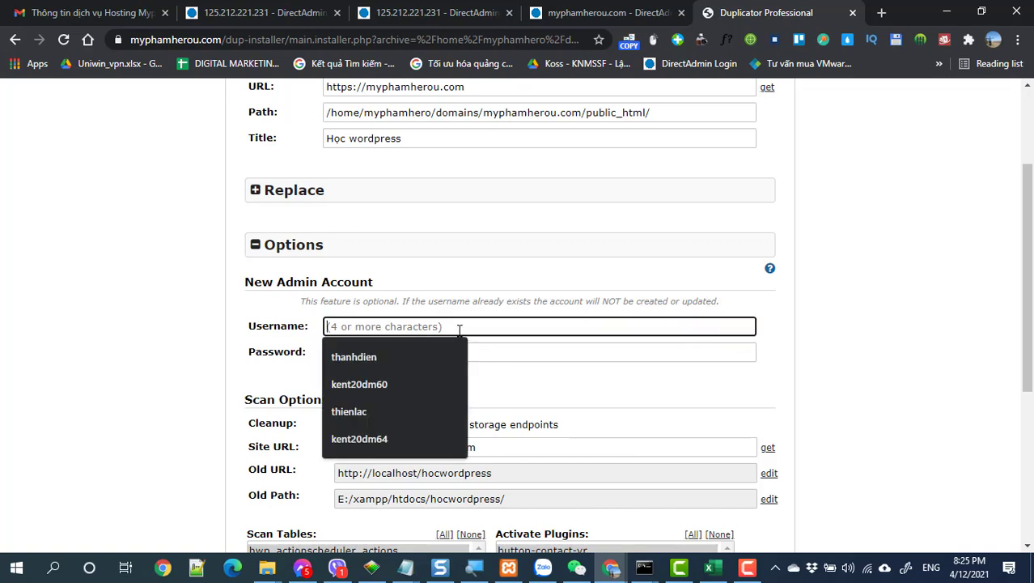
left_click(836, 370)
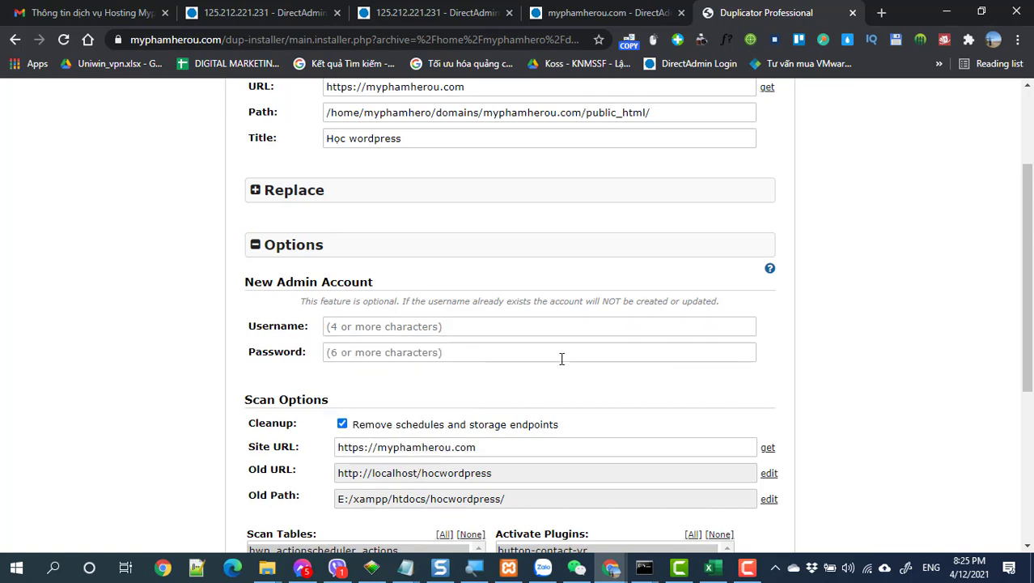
left_click(353, 328)
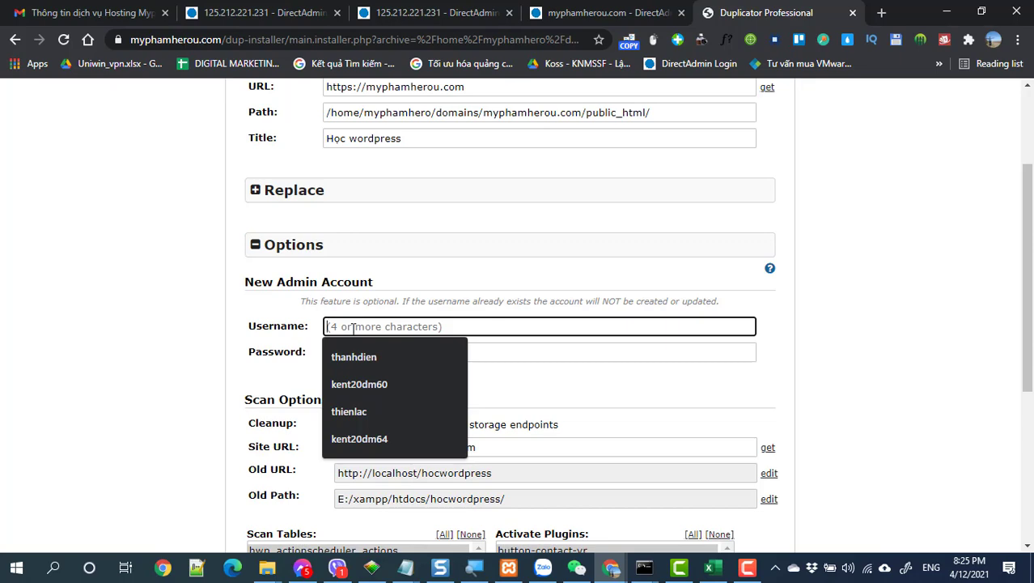
left_click(940, 363)
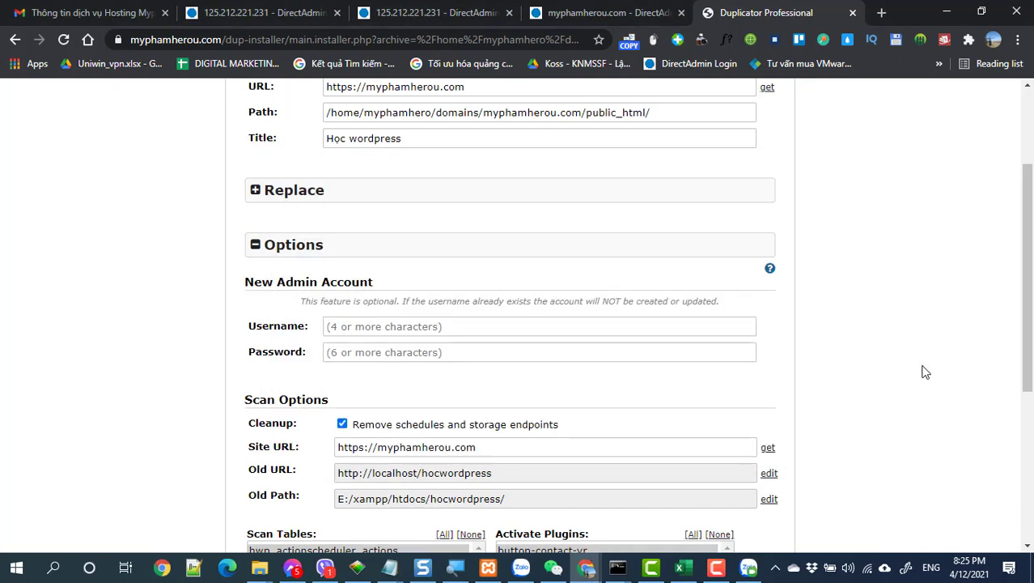
scroll(926, 372, "down", 3)
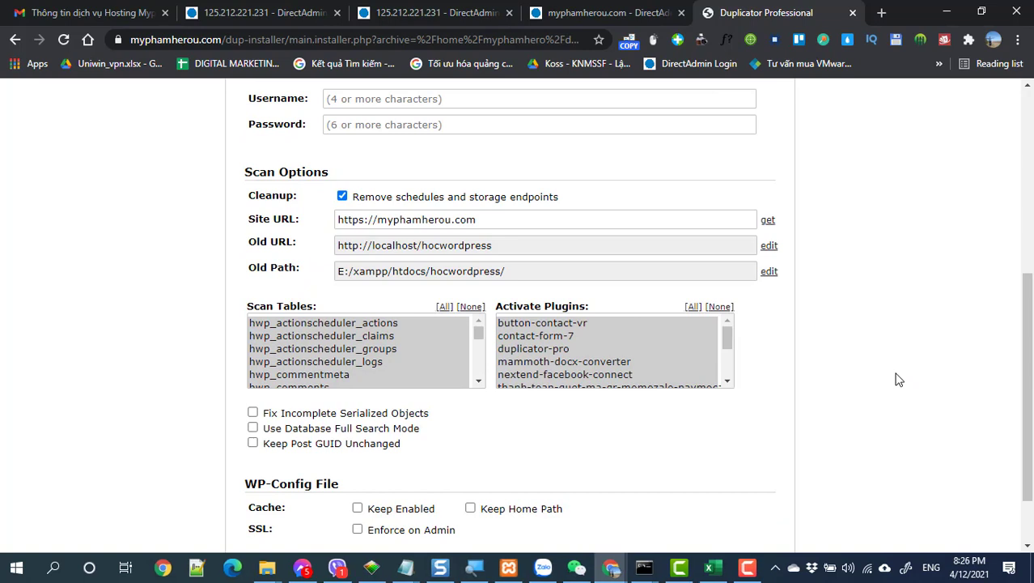
scroll(894, 382, "down", 1)
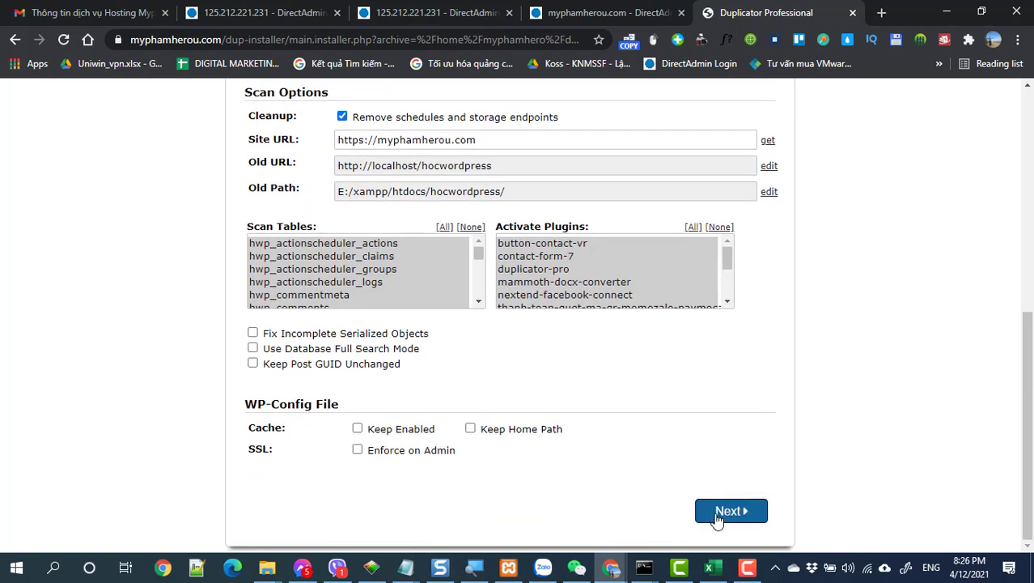
left_click(723, 515)
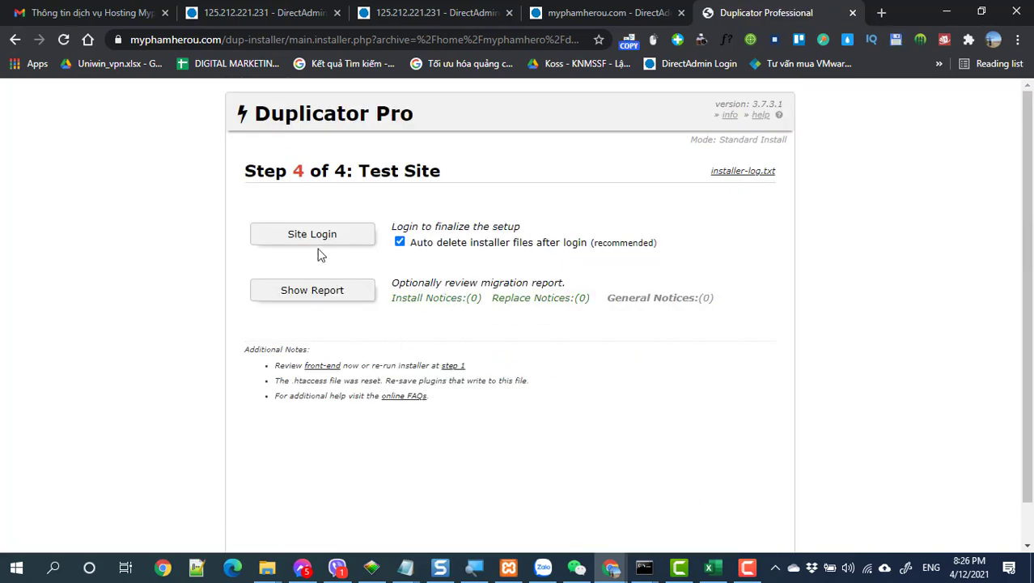
Log in to the migrated site's WordPress admin with the admin username and password
left_click(318, 243)
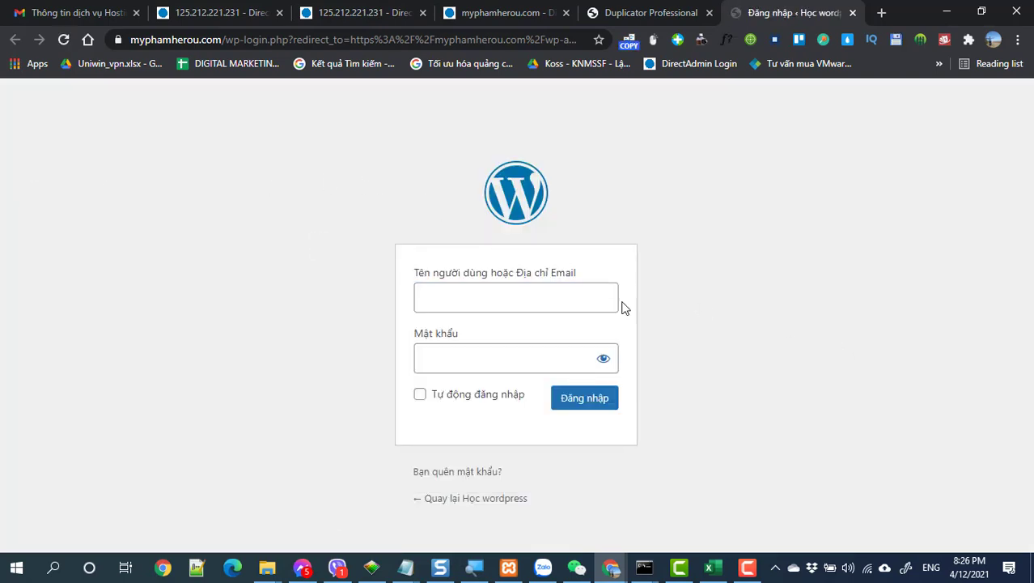
left_click(539, 306)
type("thanhdien")
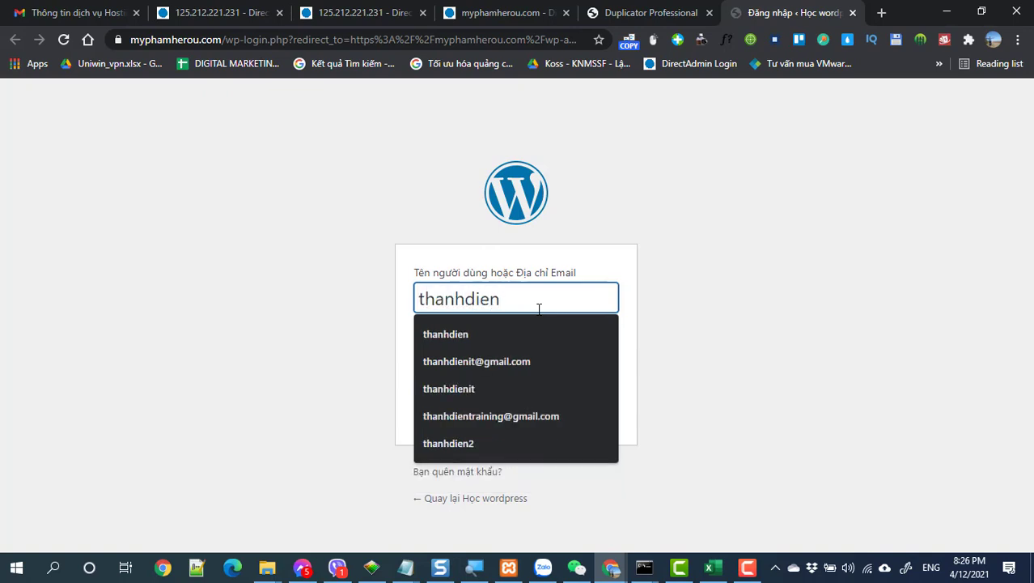
key("Tab")
type("******")
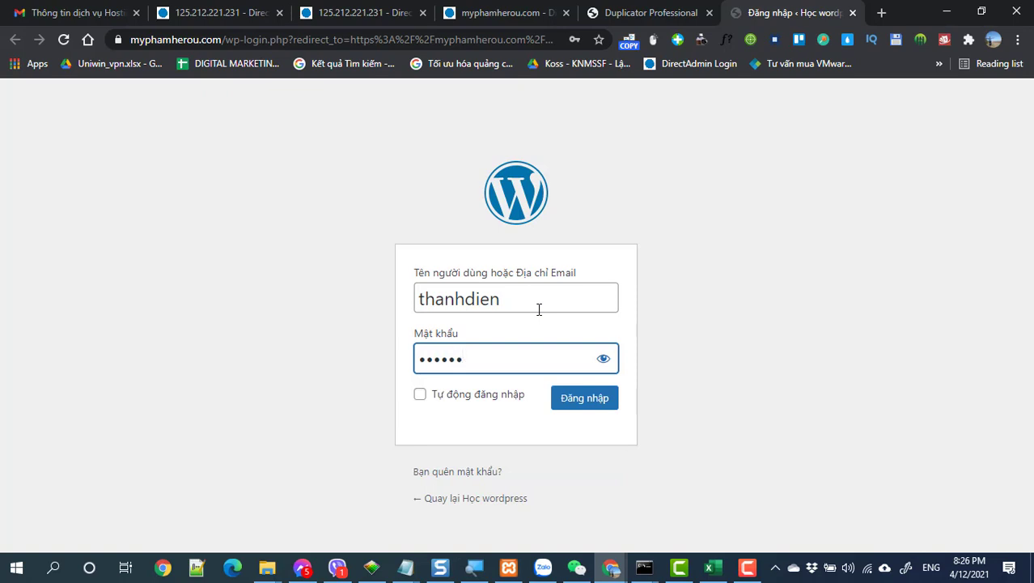
key("Return")
Save the login in the browser and open the live myphamherou.com homepage in a new tab
left_click(623, 12)
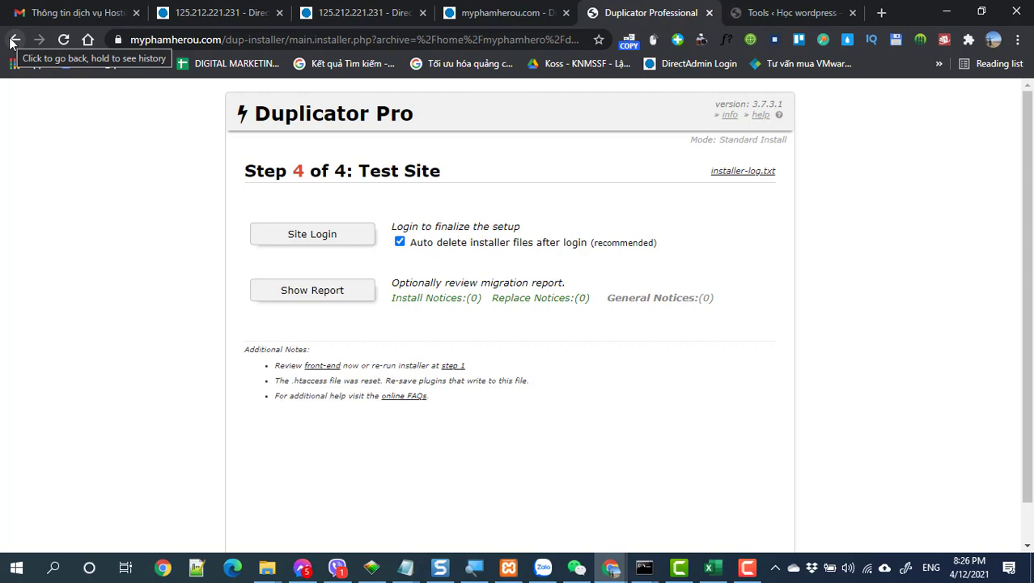
left_click(801, 12)
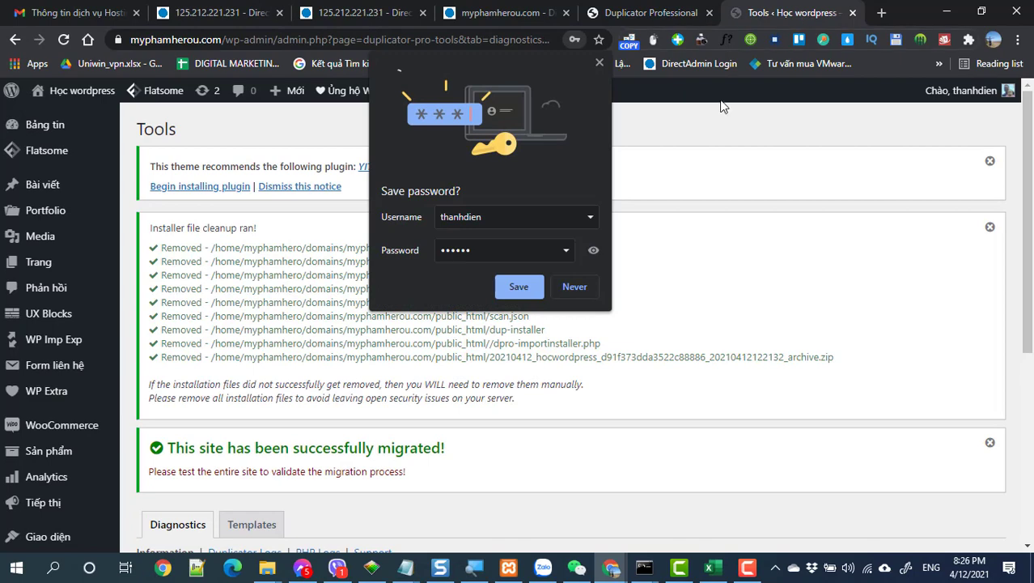
left_click(524, 288)
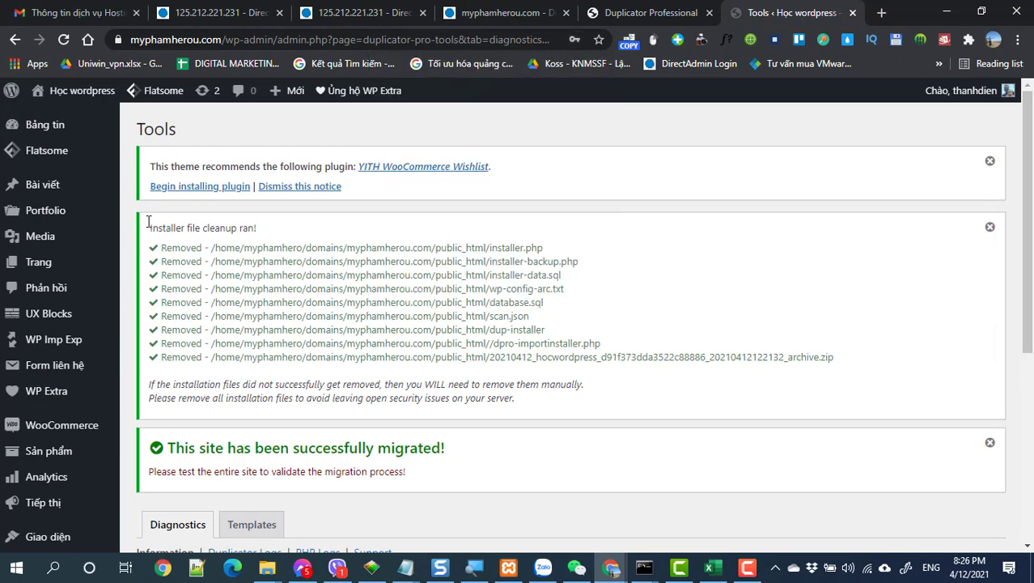
mouse_move(61, 93)
right_click(55, 118)
key("Escape")
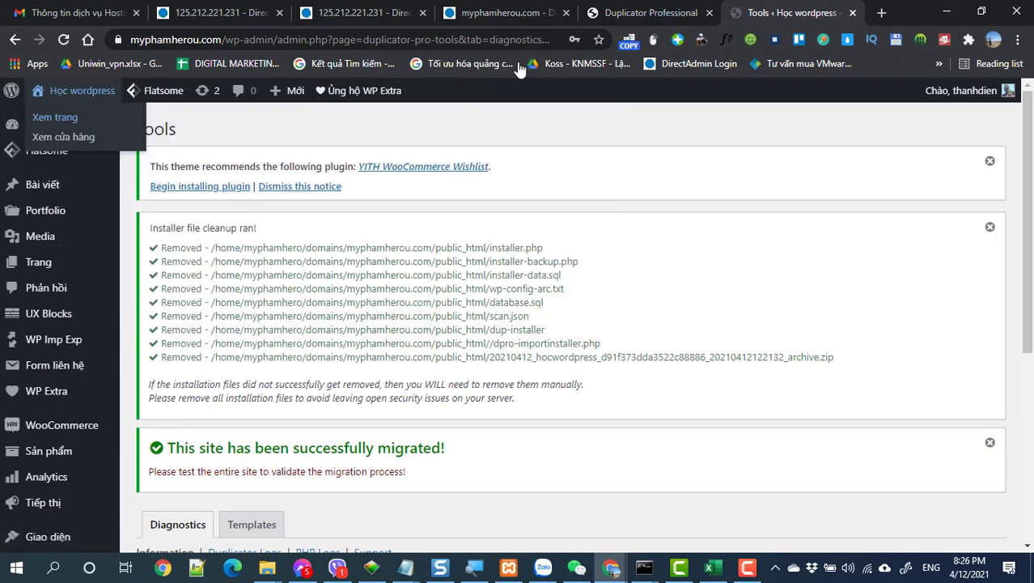
left_click(798, 12)
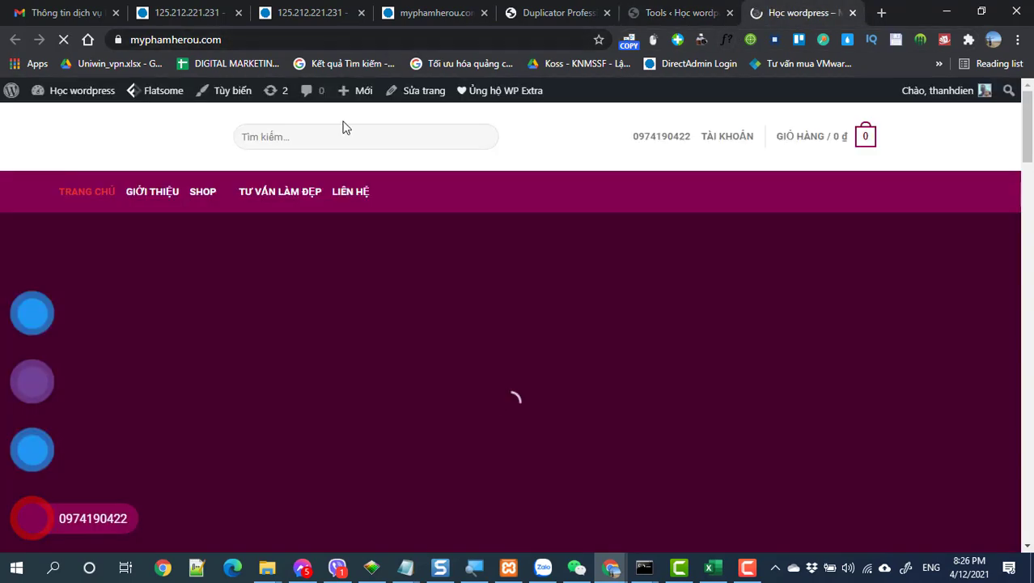
scroll(447, 313, "down", 3)
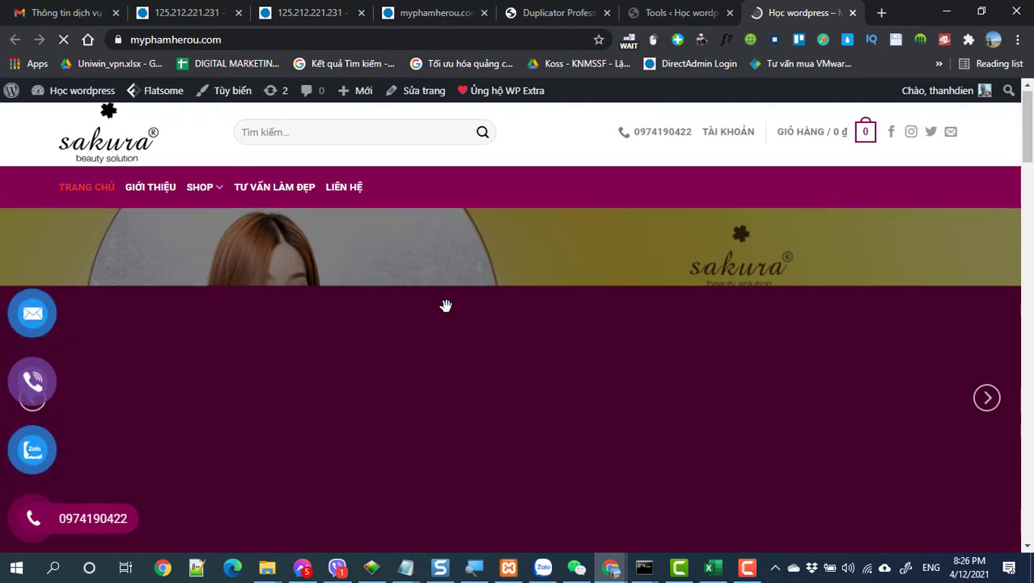
scroll(446, 305, "down", 10)
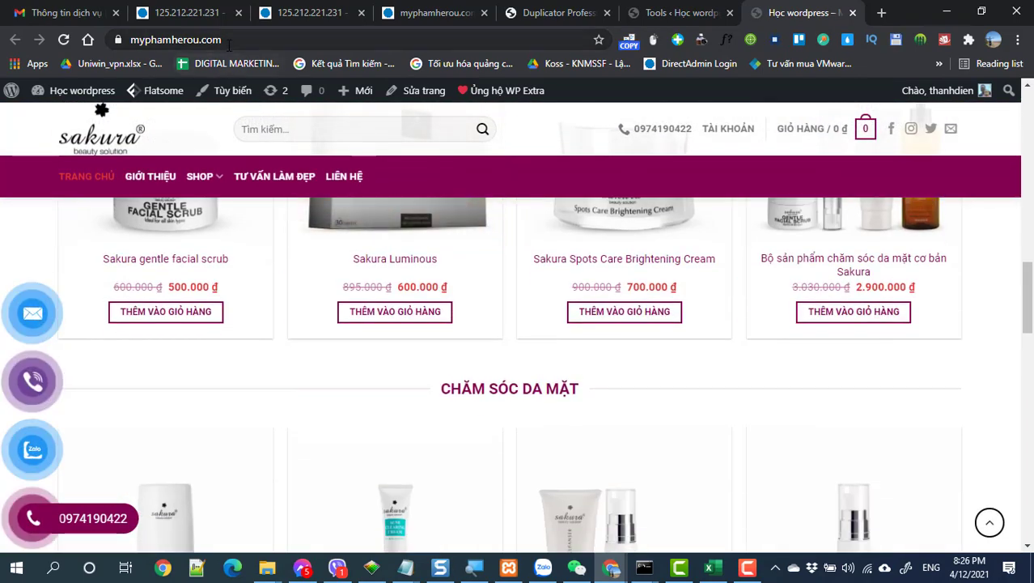
left_click(230, 43)
left_click(265, 38)
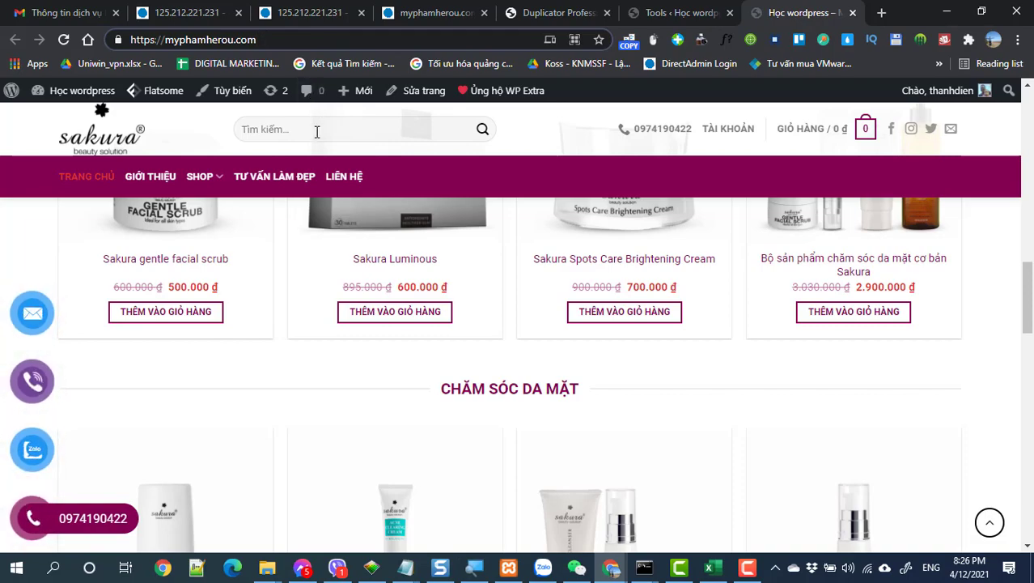
scroll(316, 132, "up", 8)
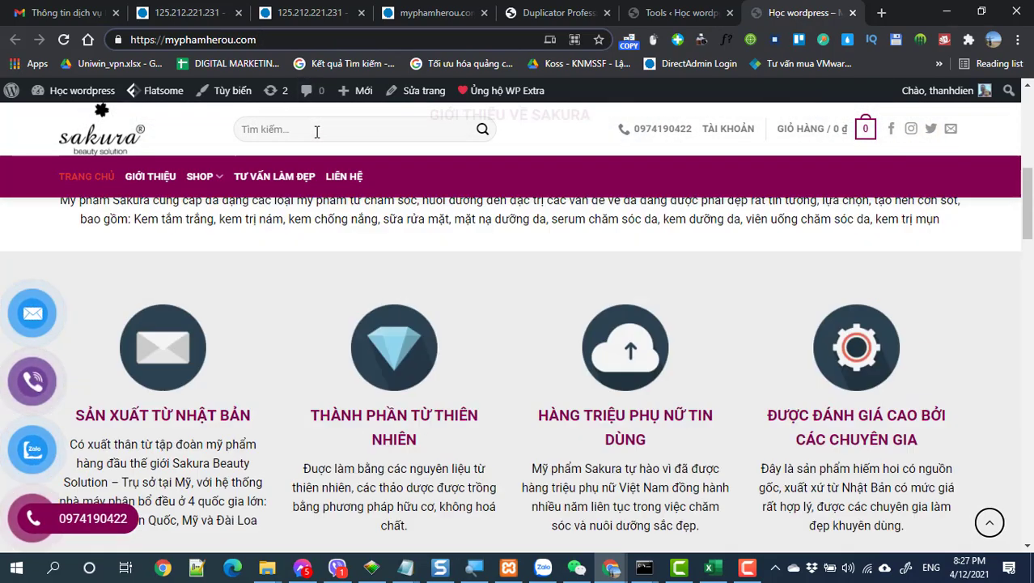
scroll(316, 131, "up", 5)
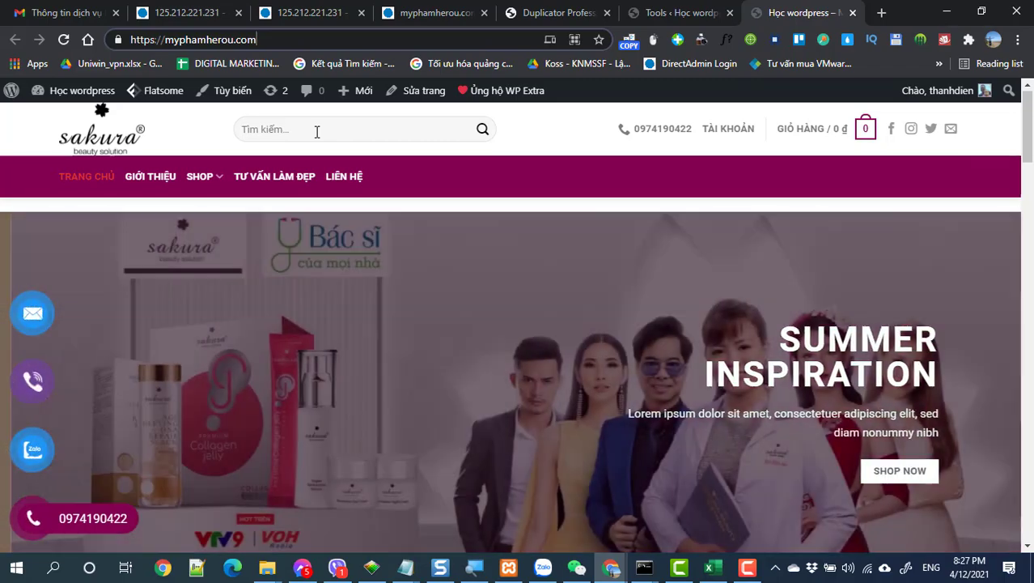
scroll(317, 132, "down", 3)
scroll(317, 132, "up", 3)
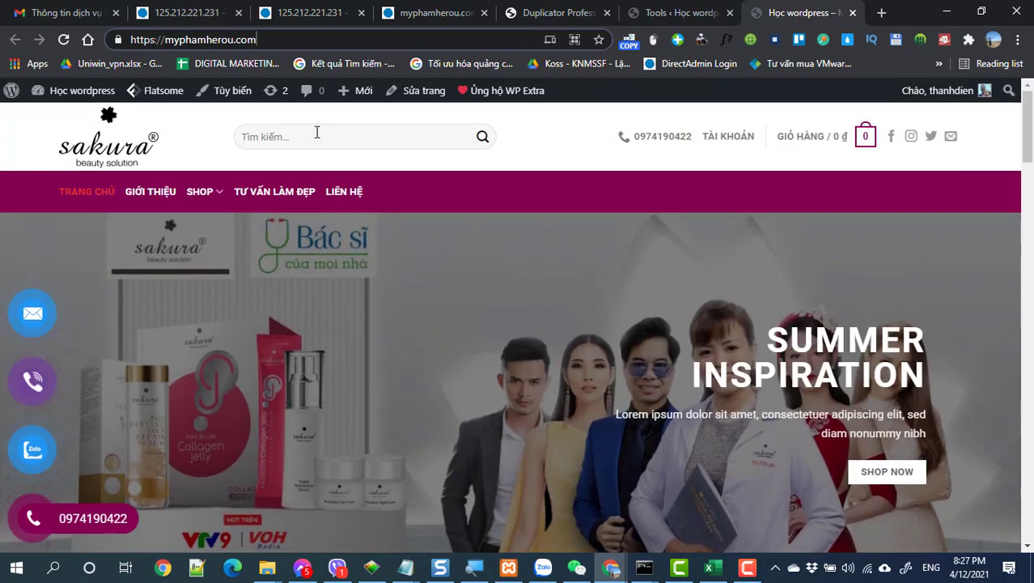
scroll(316, 132, "down", 3)
scroll(316, 132, "down", 10)
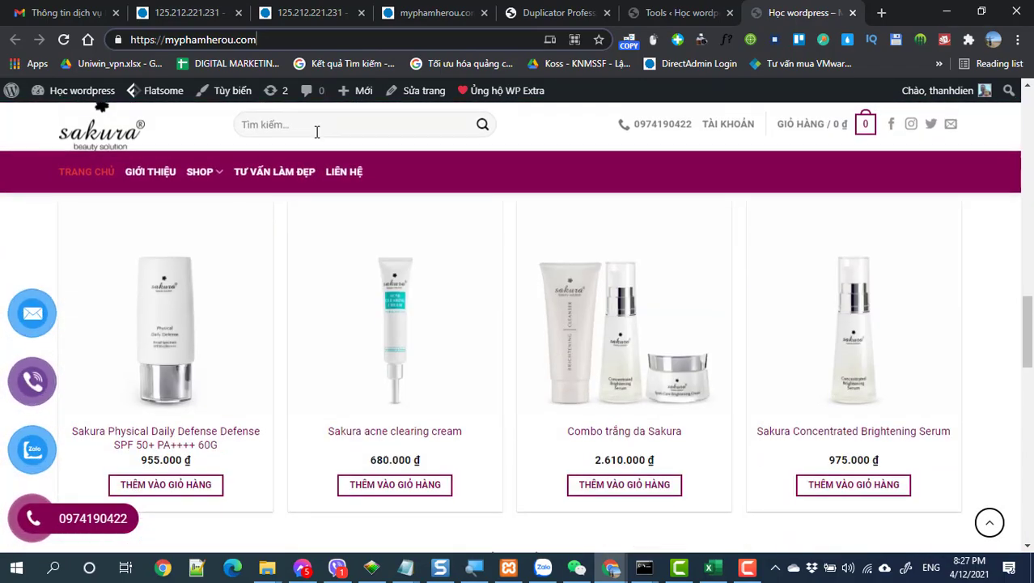